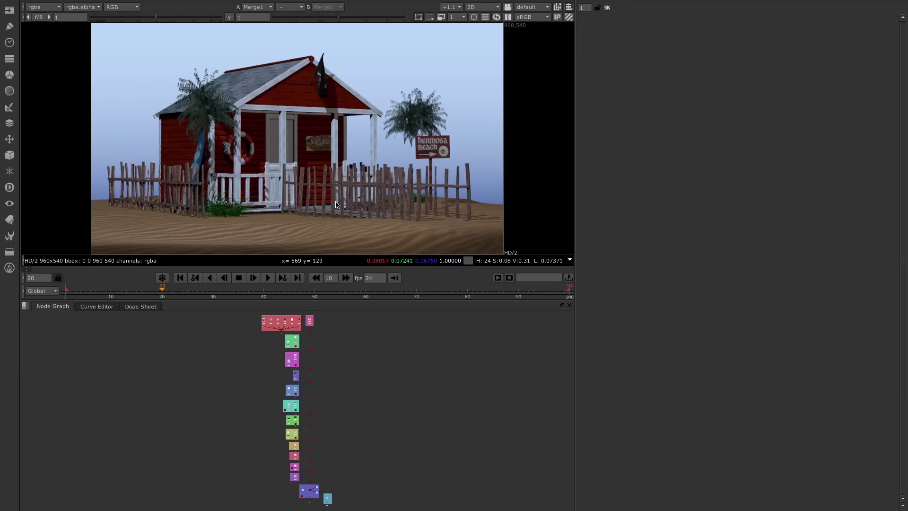
Switch to the 3D view, then orbit and zoom until the Hermosa Beach sign is seen face-on.
{"action": "key", "text": "Tab"}
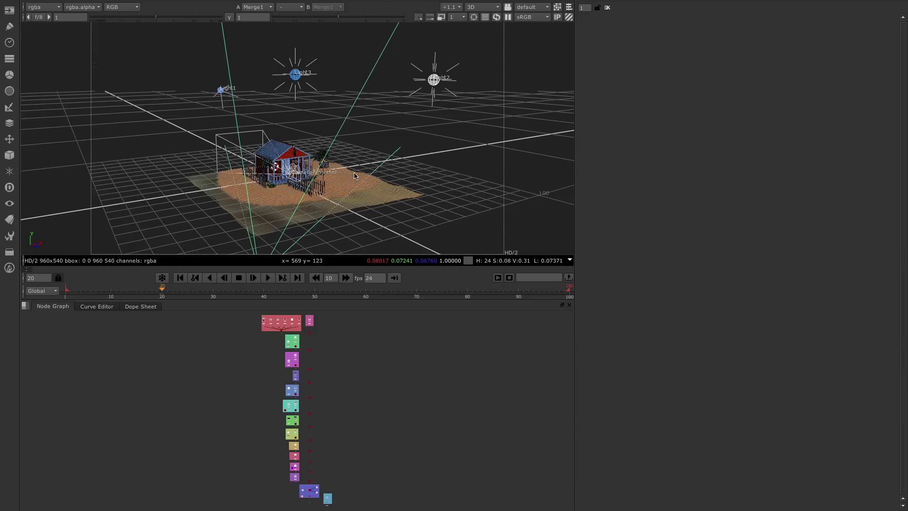
{"action": "left_click_drag", "start_coordinate": [368, 182], "coordinate": [325, 178], "text": "ctrl"}
{"action": "scroll", "coordinate": [325, 178], "scroll_direction": "up", "scroll_amount": 5}
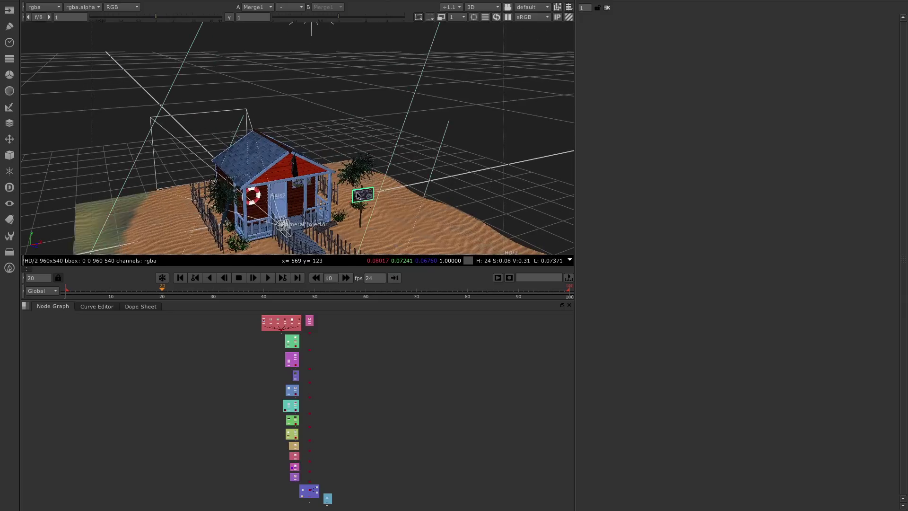
{"action": "scroll", "coordinate": [362, 195], "scroll_direction": "up", "scroll_amount": 10}
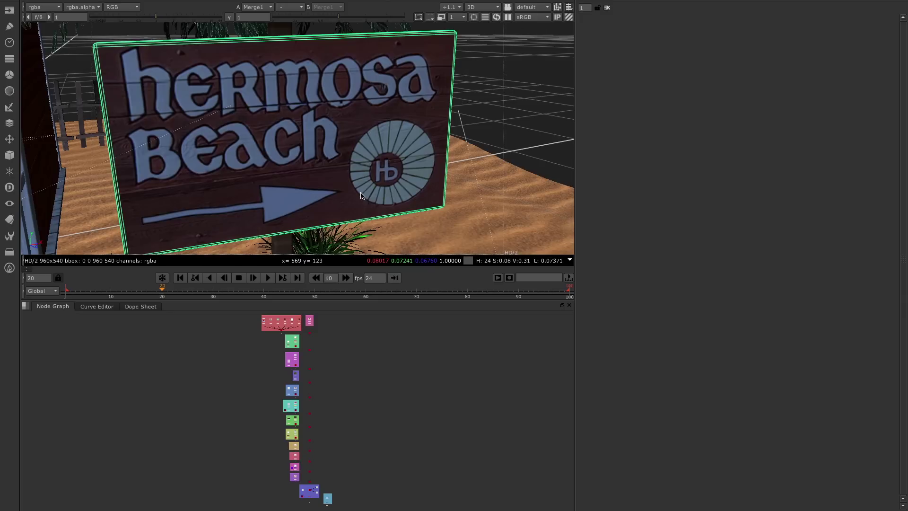
{"action": "left_click_drag", "start_coordinate": [399, 194], "coordinate": [388, 132], "text": "ctrl"}
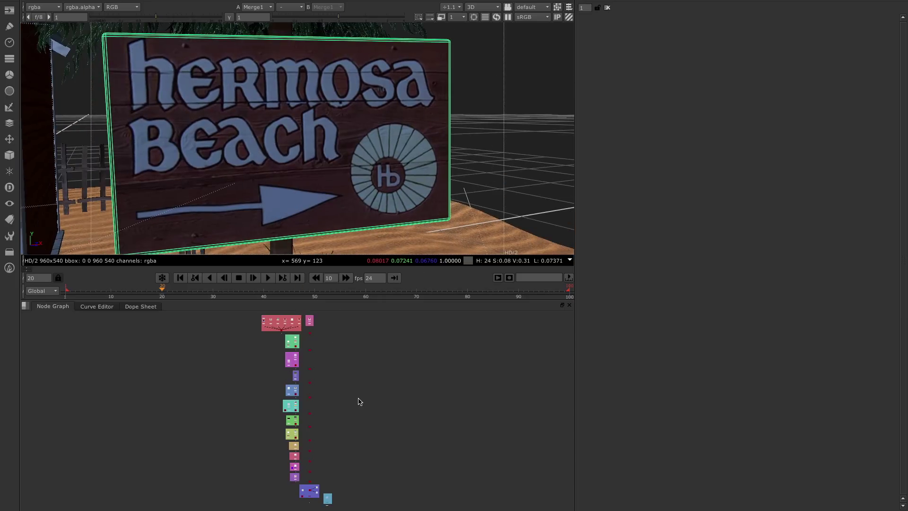
Jump to the 'Sign to Beach' backdrop by filtering the bookmark list with 'si'.
{"action": "key", "text": "j"}
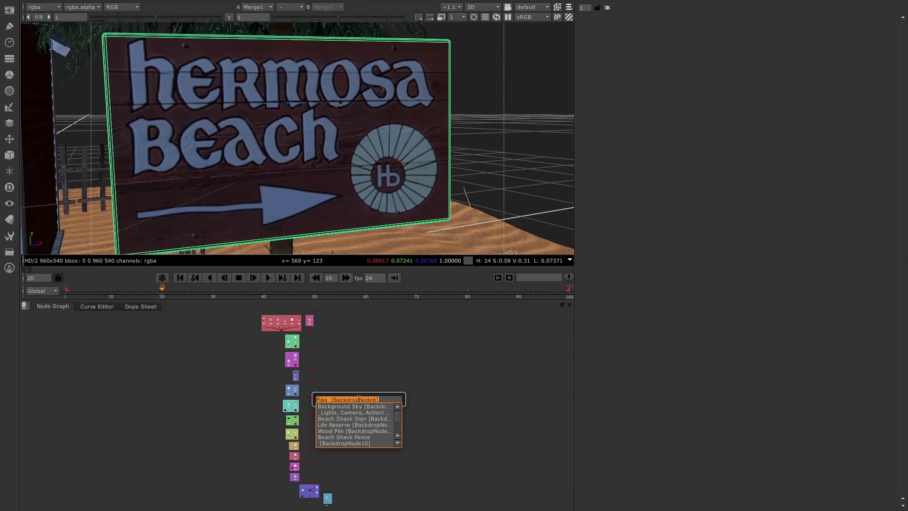
{"action": "type", "text": "sign"}
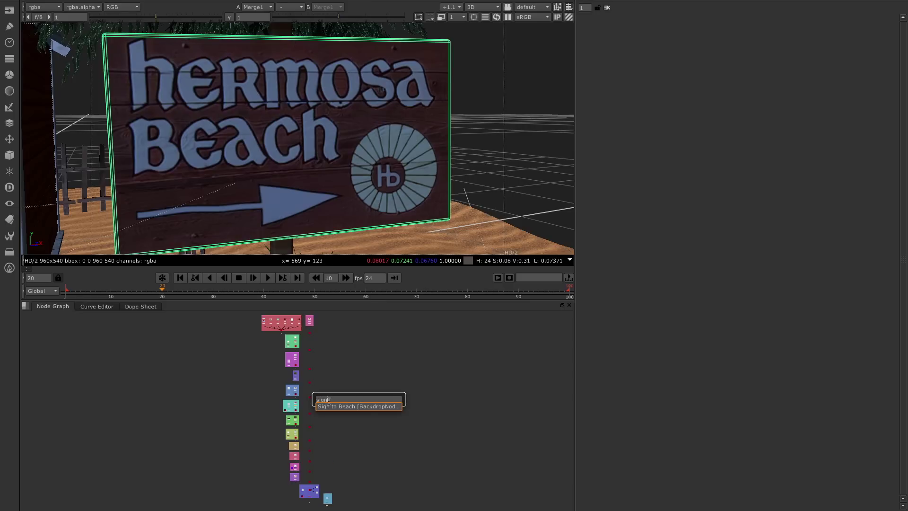
{"action": "left_click", "coordinate": [327, 407]}
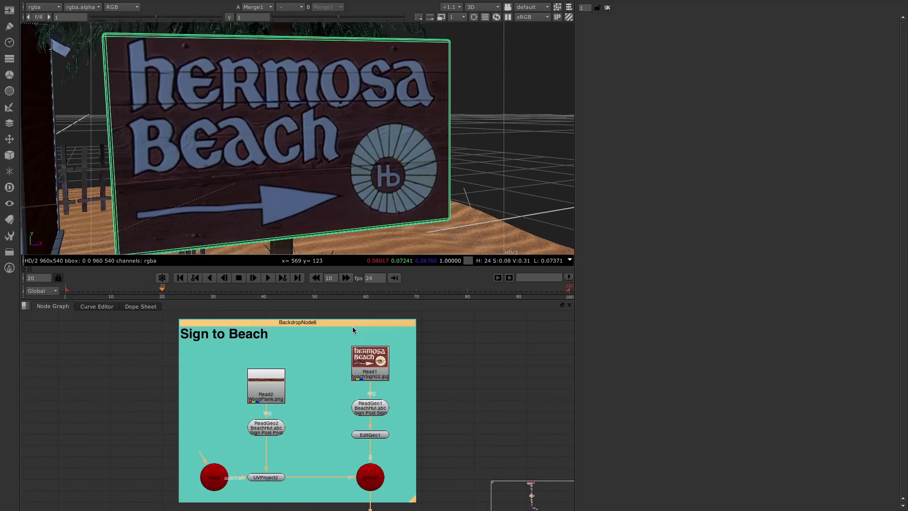
Delete the old EditGeo1 and insert a new EditGeo from 3D > Modify below ReadGeo1.
{"action": "left_click", "coordinate": [371, 435]}
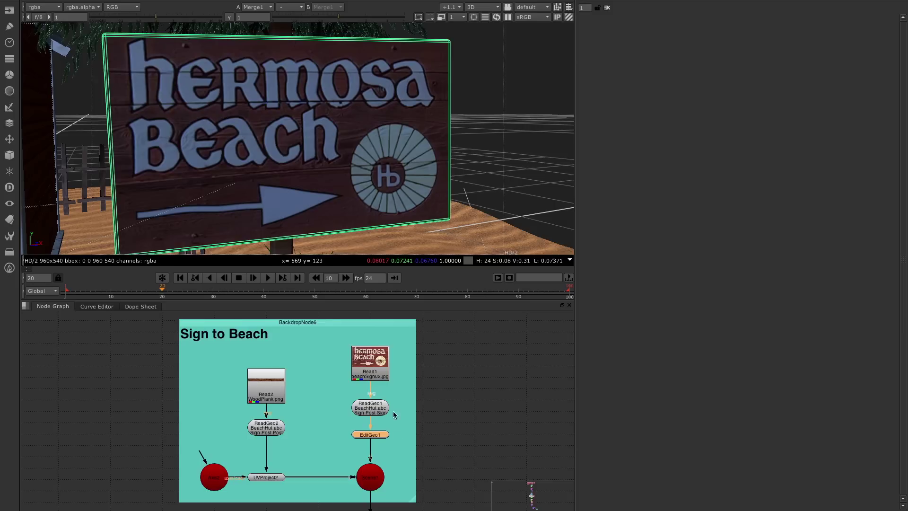
{"action": "key", "text": "Delete"}
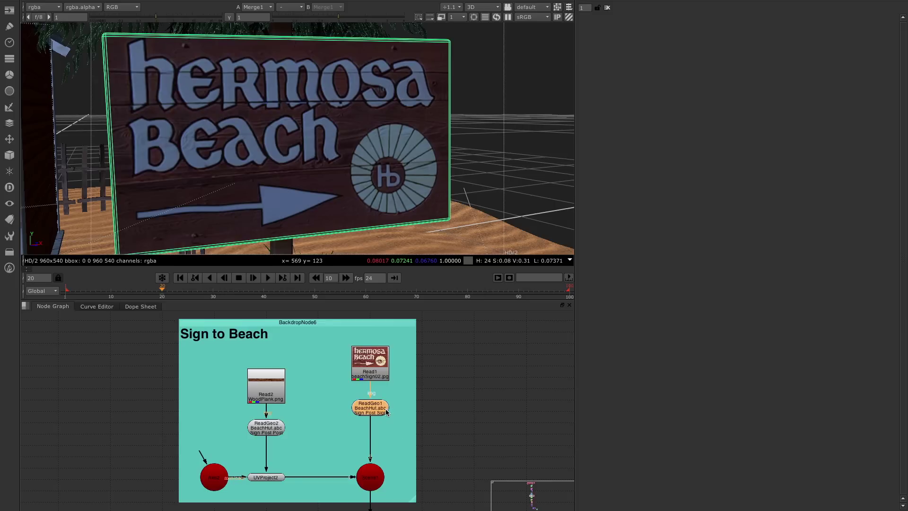
{"action": "left_click", "coordinate": [9, 154]}
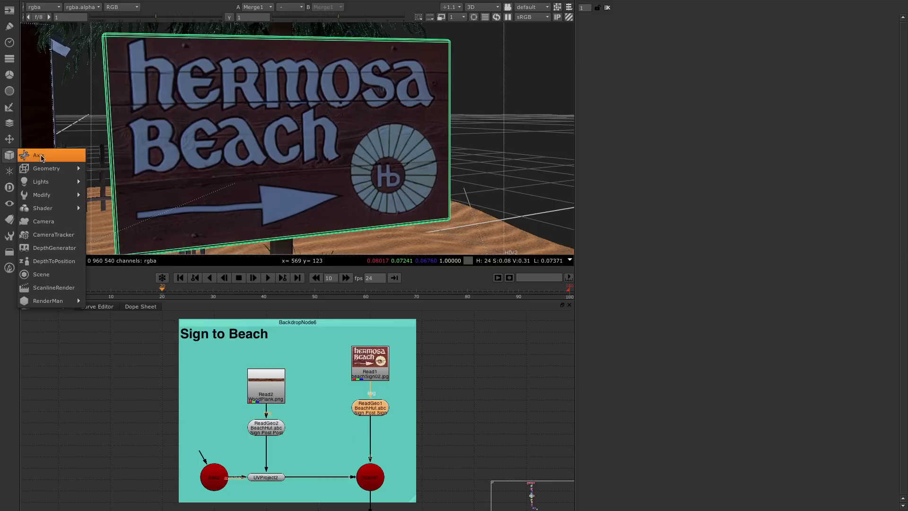
{"action": "mouse_move", "coordinate": [48, 195]}
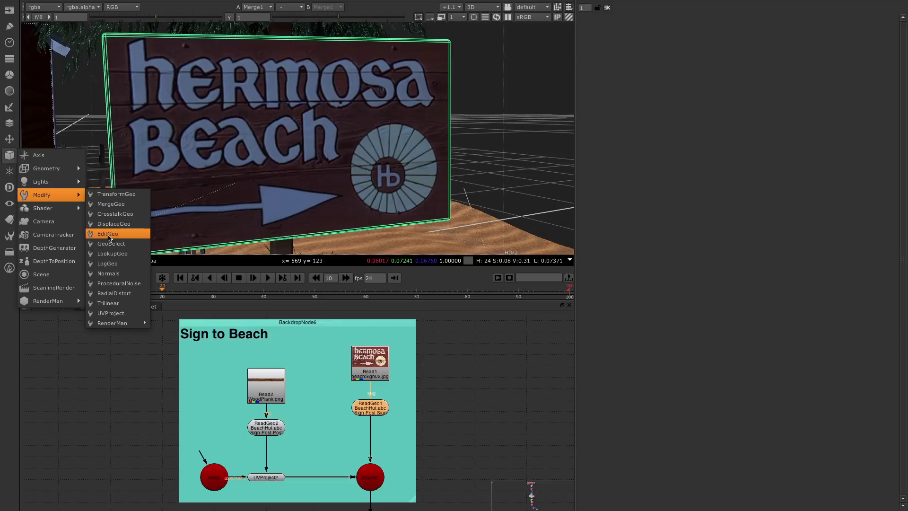
{"action": "left_click", "coordinate": [108, 234]}
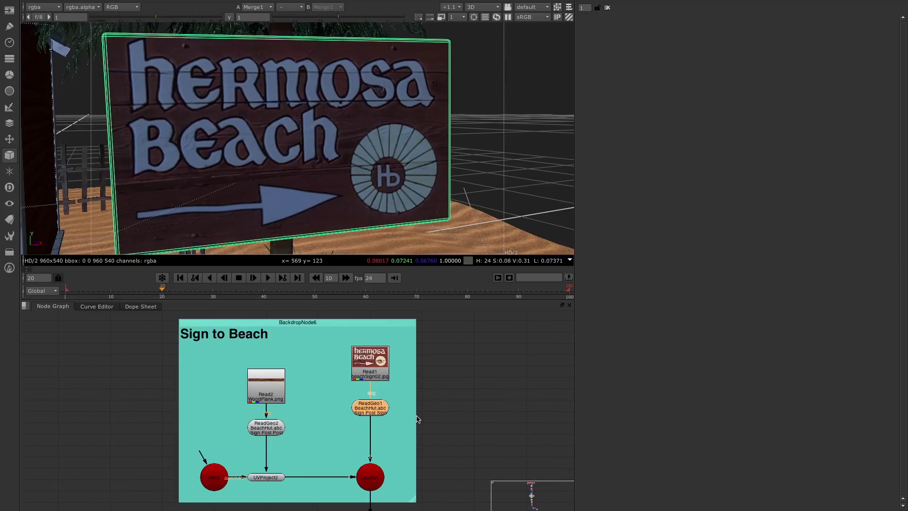
{"action": "left_click", "coordinate": [374, 435]}
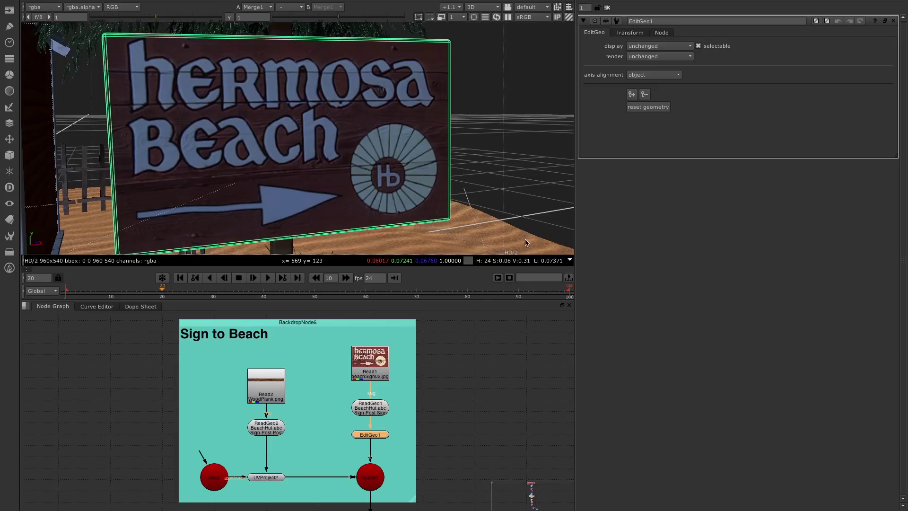
Set the viewer to Vertex selection mode and turn on occlusion testing.
{"action": "left_click", "coordinate": [569, 8]}
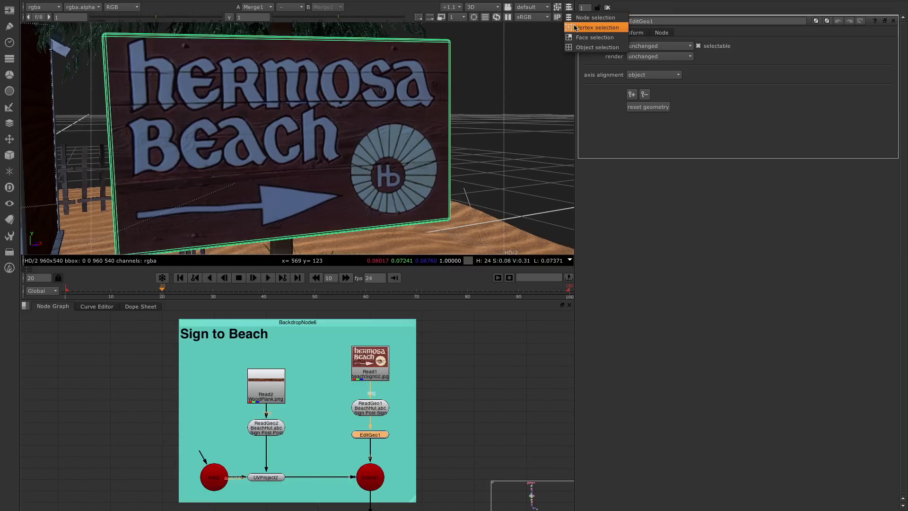
{"action": "left_click", "coordinate": [597, 28]}
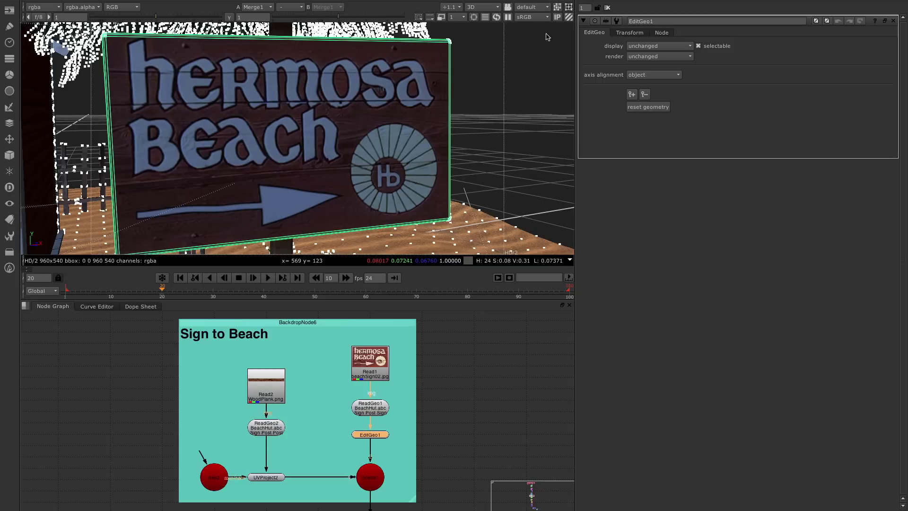
{"action": "left_click", "coordinate": [557, 7]}
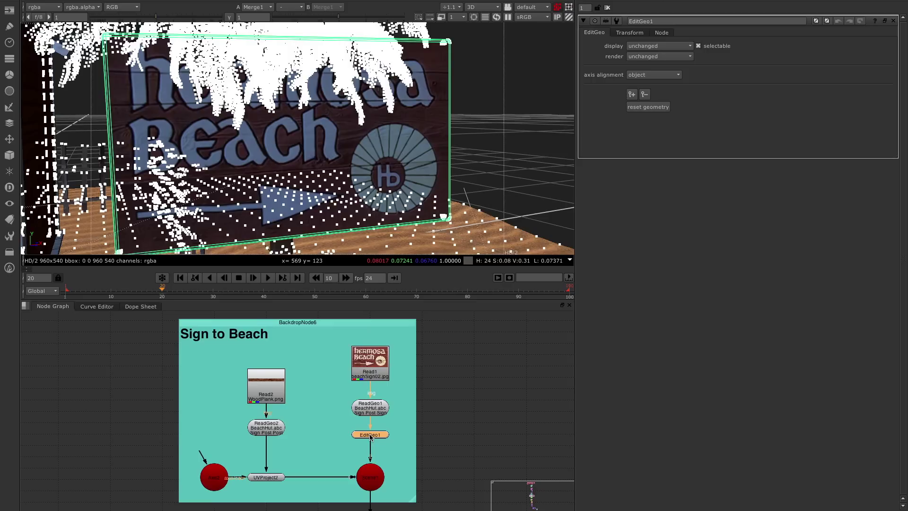
View EditGeo1 alone, marquee-select the sign's top-right corner vertices and zoom in on them.
{"action": "key", "text": "1"}
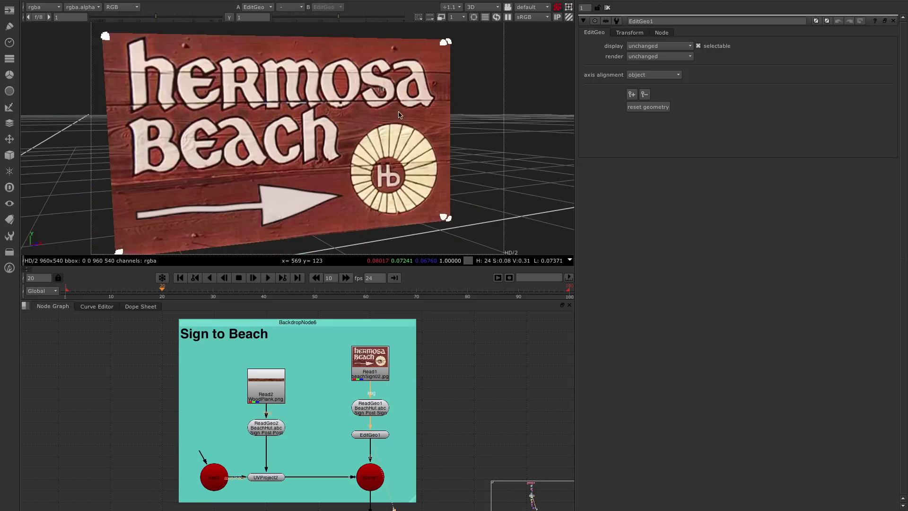
{"action": "left_click_drag", "start_coordinate": [443, 100], "coordinate": [414, 116], "text": "ctrl"}
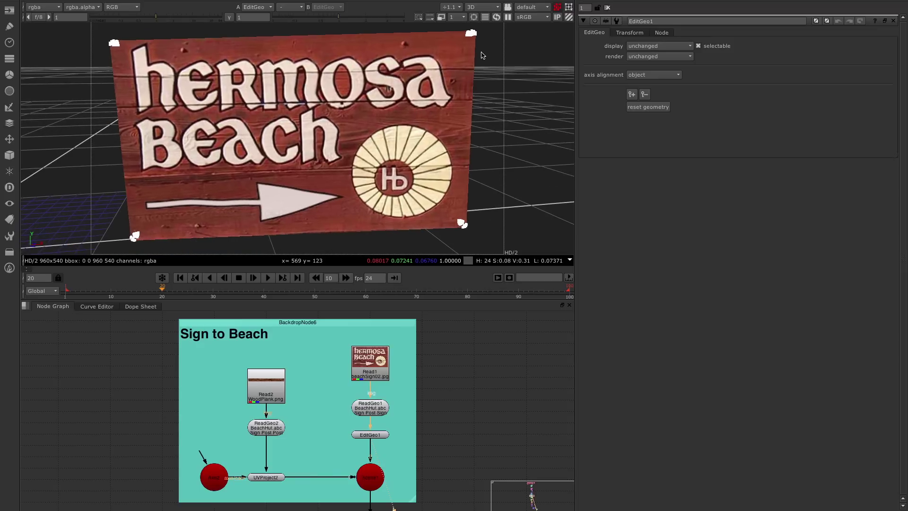
{"action": "left_click_drag", "start_coordinate": [492, 27], "coordinate": [466, 45]}
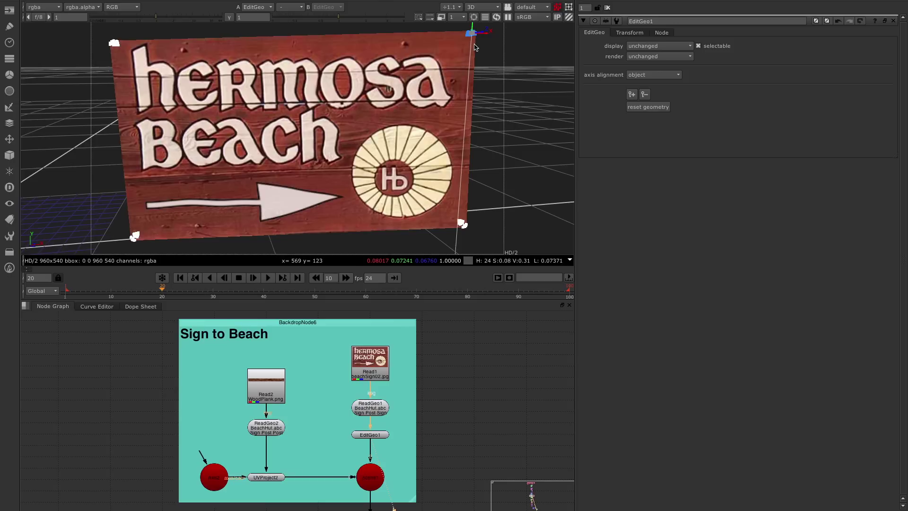
{"action": "left_click_drag", "start_coordinate": [476, 48], "coordinate": [324, 126], "text": "ctrl"}
{"action": "scroll", "coordinate": [321, 113], "scroll_direction": "up", "scroll_amount": 5}
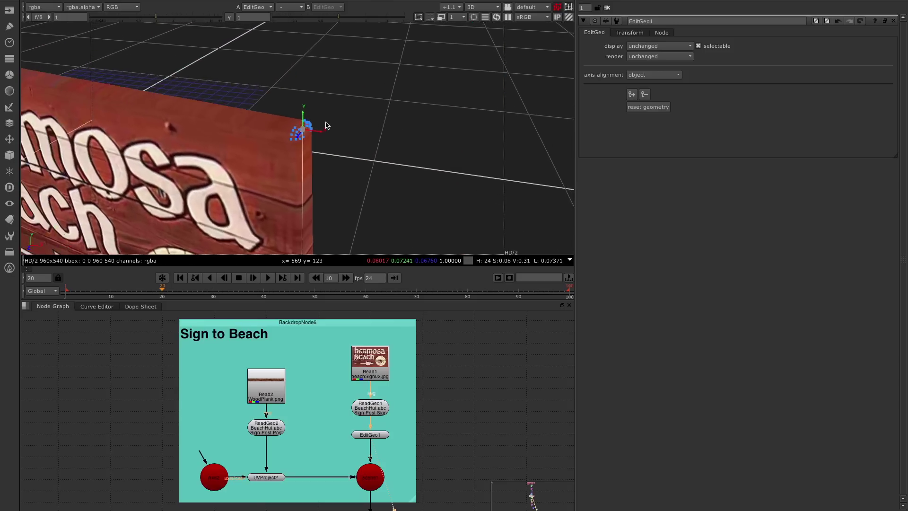
{"action": "scroll", "coordinate": [325, 125], "scroll_direction": "up", "scroll_amount": 5}
{"action": "scroll", "coordinate": [325, 126], "scroll_direction": "down", "scroll_amount": 5}
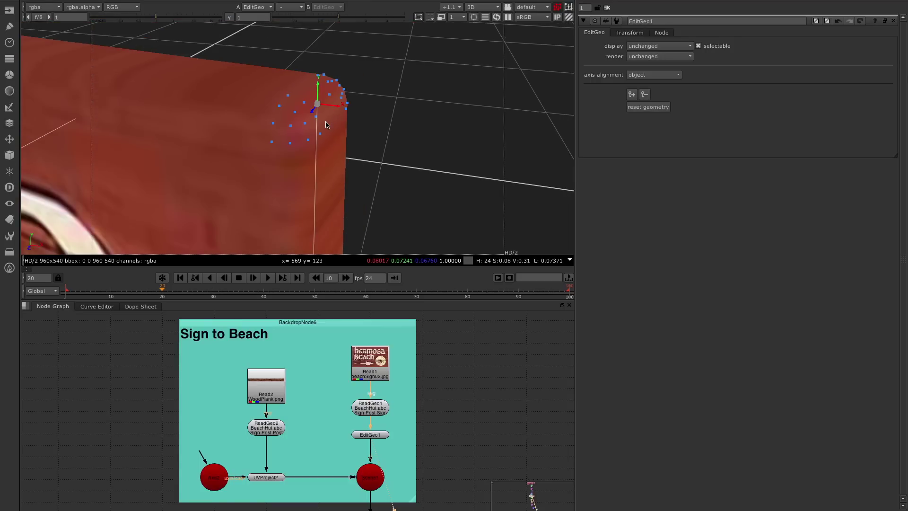
Shift the selected corner vertices left, nudge them back right, and switch the gizmo to rotation.
{"action": "left_click_drag", "start_coordinate": [363, 158], "coordinate": [397, 134], "text": "ctrl"}
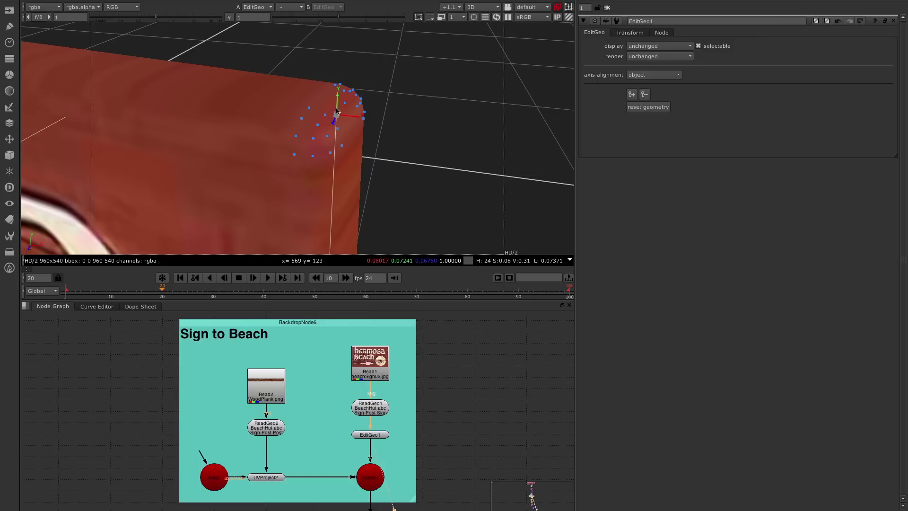
{"action": "mouse_move", "coordinate": [338, 118]}
{"action": "left_mouse_down"}
{"action": "mouse_move", "coordinate": [204, 115]}
{"action": "mouse_move", "coordinate": [487, 138]}
{"action": "mouse_move", "coordinate": [305, 122]}
{"action": "mouse_move", "coordinate": [383, 47]}
{"action": "mouse_move", "coordinate": [269, 134]}
{"action": "mouse_move", "coordinate": [340, 101]}
{"action": "mouse_move", "coordinate": [300, 142]}
{"action": "mouse_move", "coordinate": [335, 137]}
{"action": "mouse_move", "coordinate": [313, 146]}
{"action": "mouse_move", "coordinate": [336, 114]}
{"action": "left_mouse_up"}
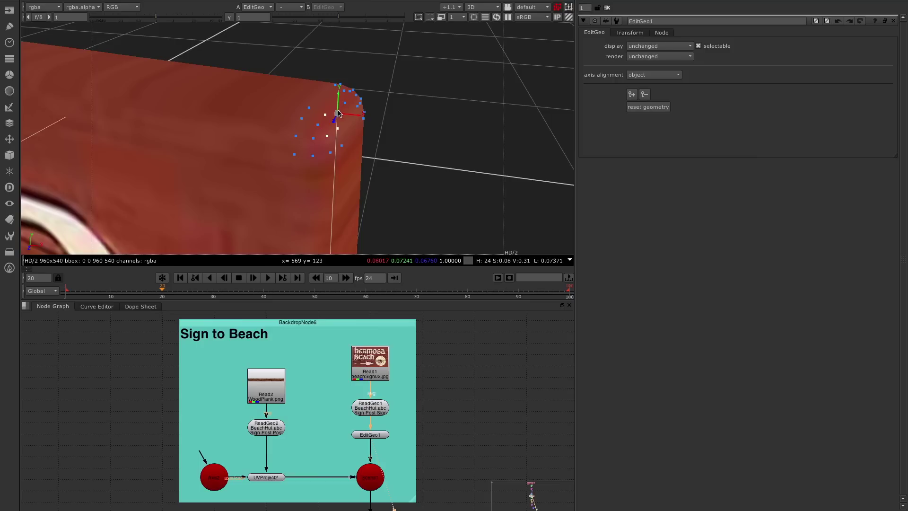
{"action": "left_click_drag", "start_coordinate": [351, 103], "coordinate": [334, 130]}
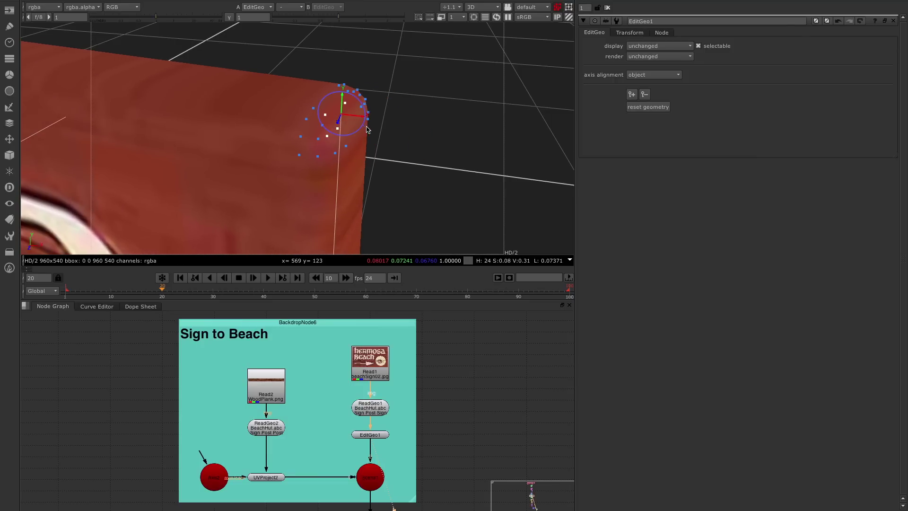
{"action": "key", "text": "ctrl"}
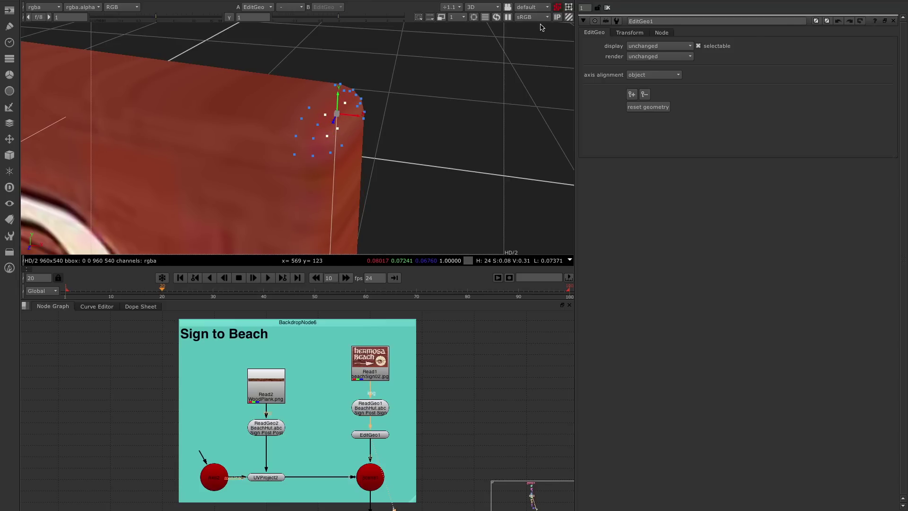
Switch to Face selection and try selecting the sign's front, right side and top faces.
{"action": "left_click", "coordinate": [569, 8]}
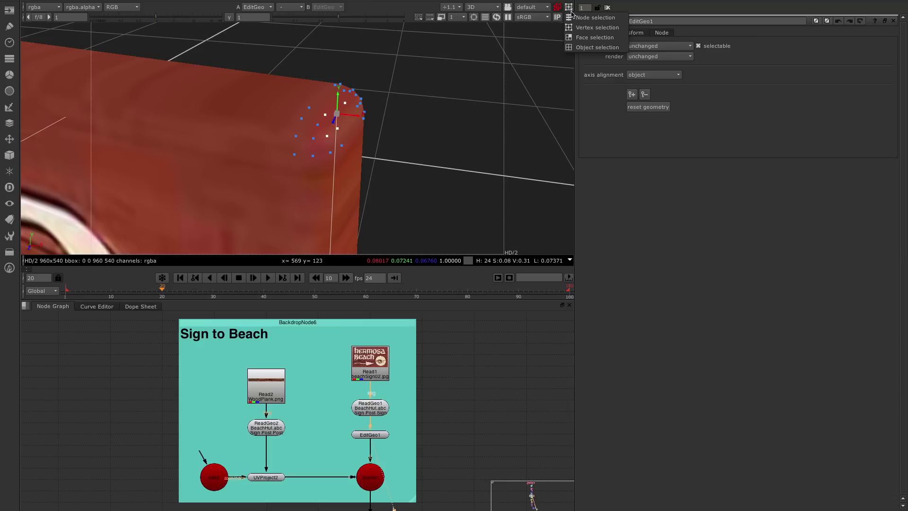
{"action": "left_click", "coordinate": [582, 38]}
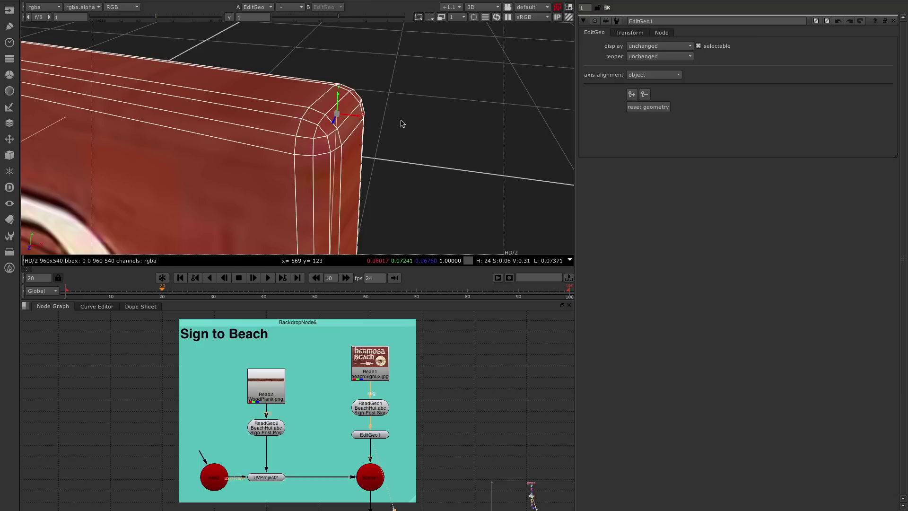
{"action": "left_click", "coordinate": [312, 119]}
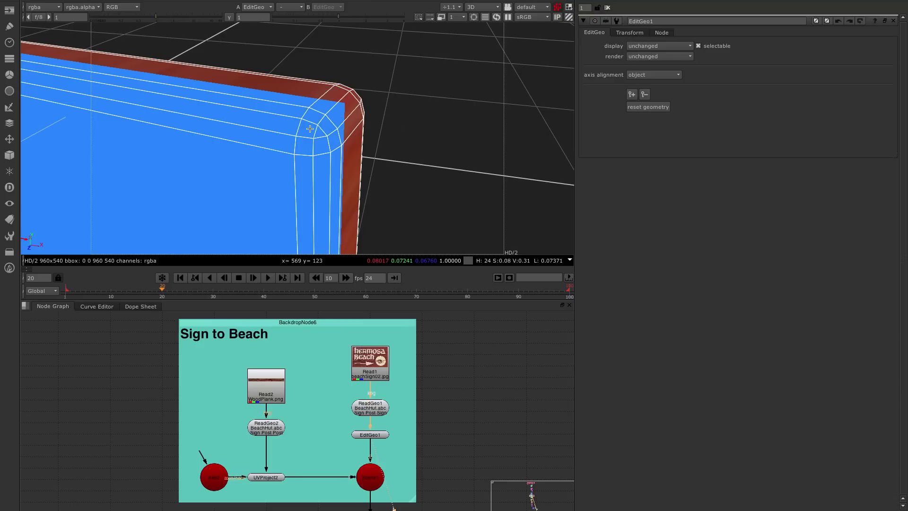
{"action": "left_click", "coordinate": [345, 125]}
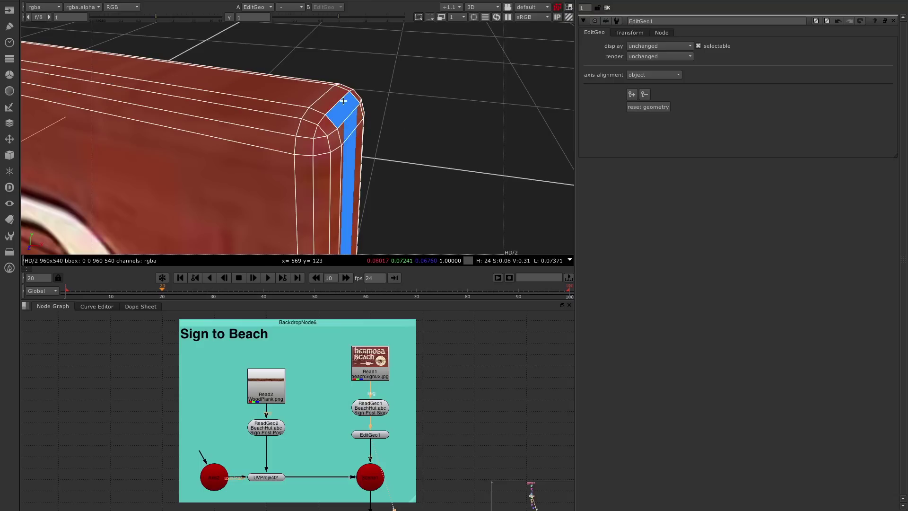
{"action": "left_click", "coordinate": [305, 94]}
{"action": "left_click", "coordinate": [306, 100], "text": "shift"}
{"action": "left_click", "coordinate": [333, 90]}
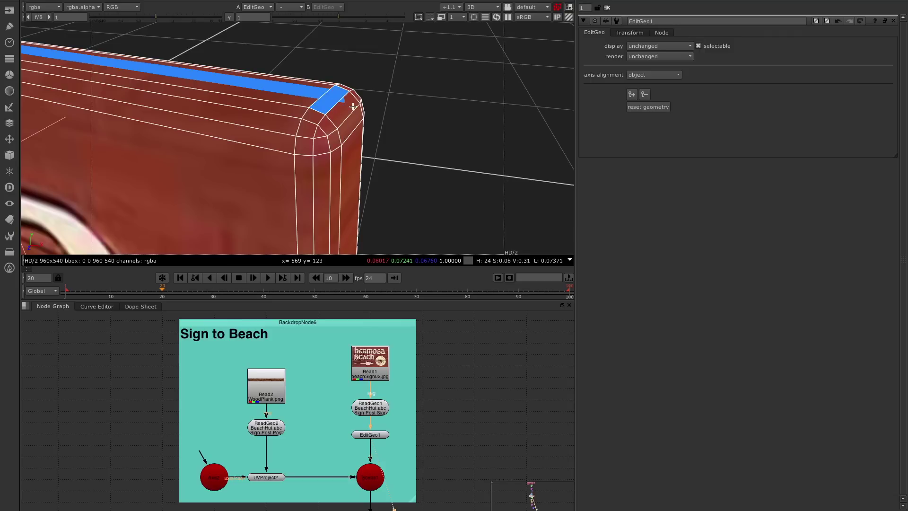
{"action": "left_click", "coordinate": [355, 127]}
Select the small rounded corner face, move it sideways, then select the large front face.
{"action": "left_click", "coordinate": [360, 108]}
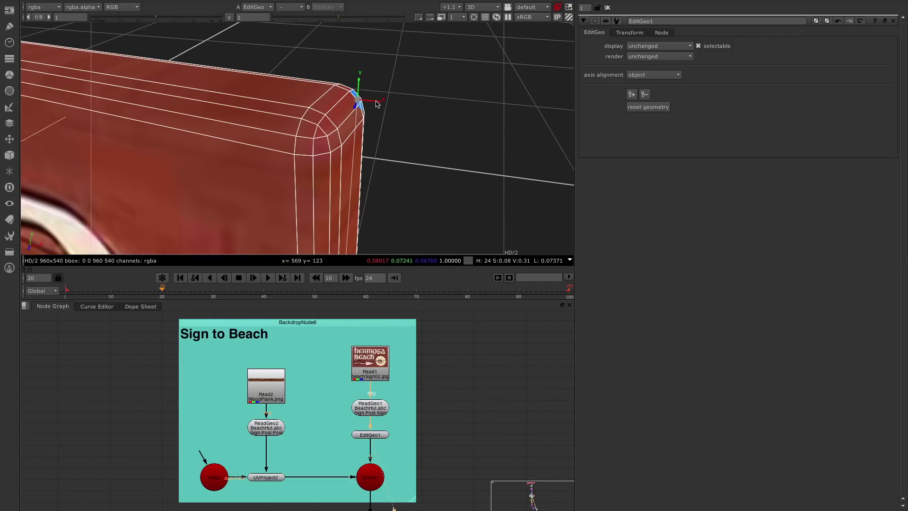
{"action": "mouse_move", "coordinate": [377, 104]}
{"action": "left_mouse_down"}
{"action": "mouse_move", "coordinate": [461, 104]}
{"action": "mouse_move", "coordinate": [324, 105]}
{"action": "mouse_move", "coordinate": [448, 116]}
{"action": "mouse_move", "coordinate": [371, 105]}
{"action": "mouse_move", "coordinate": [401, 109]}
{"action": "mouse_move", "coordinate": [379, 107]}
{"action": "left_mouse_up"}
{"action": "left_click", "coordinate": [307, 143]}
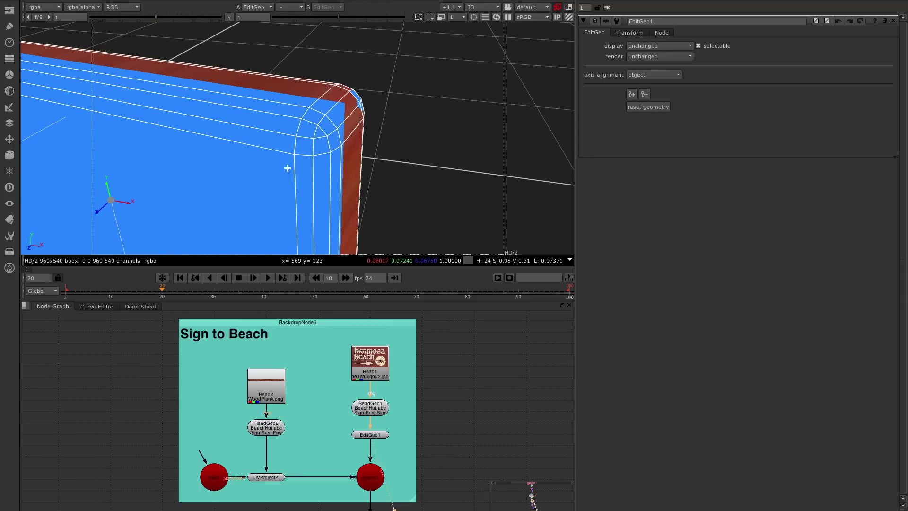
Return to Vertex selection and marquee-select the inner and outer vertices of the rounded corner.
{"action": "left_click", "coordinate": [568, 8]}
{"action": "left_click", "coordinate": [597, 28]}
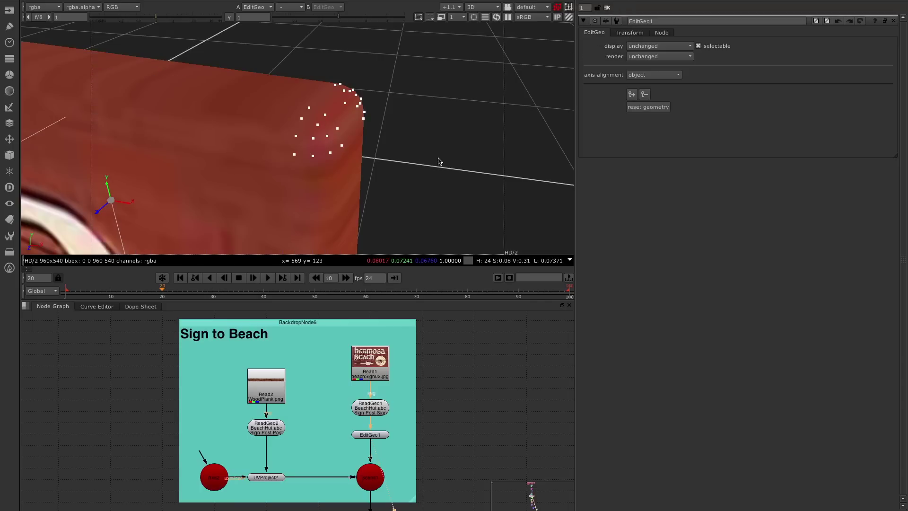
{"action": "left_click_drag", "start_coordinate": [283, 166], "coordinate": [355, 105]}
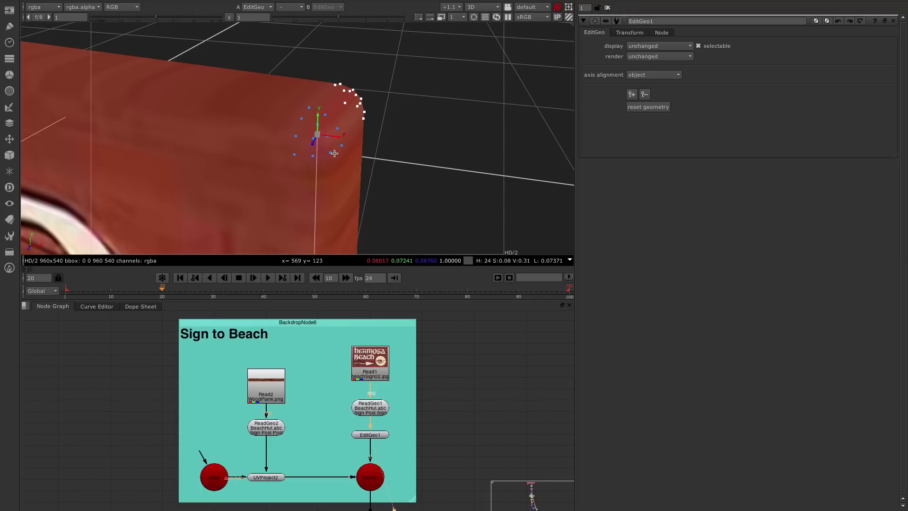
{"action": "left_click_drag", "start_coordinate": [330, 74], "coordinate": [391, 132], "text": "shift"}
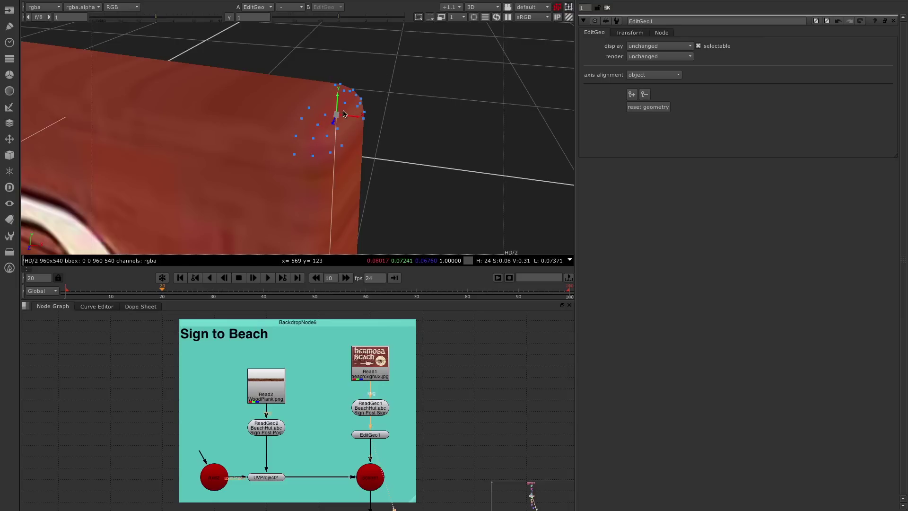
Rotate the corner vertices, move the pivot lower, rotate again and undo, then face the sign.
{"action": "key", "text": "ctrl"}
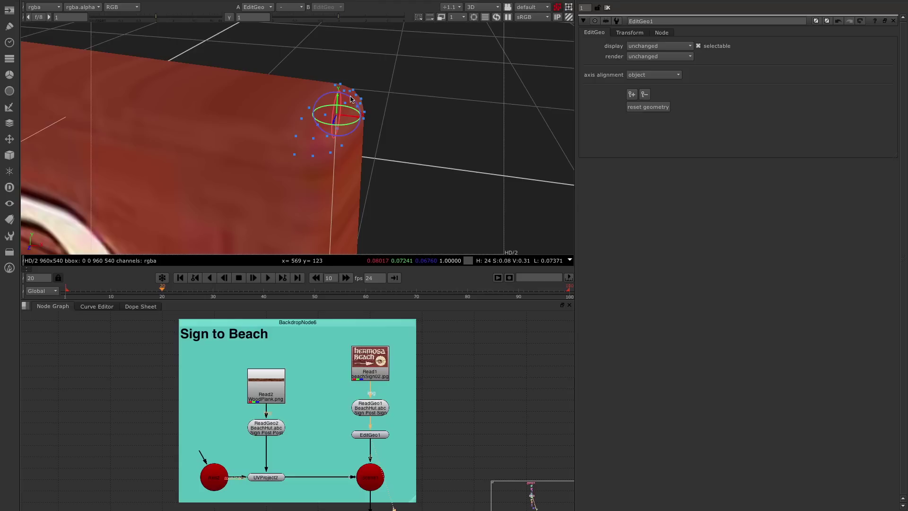
{"action": "mouse_move", "coordinate": [350, 99]}
{"action": "left_mouse_down", "text": "ctrl"}
{"action": "mouse_move", "coordinate": [373, 127]}
{"action": "mouse_move", "coordinate": [345, 102]}
{"action": "mouse_move", "coordinate": [337, 105]}
{"action": "left_mouse_up", "text": "ctrl"}
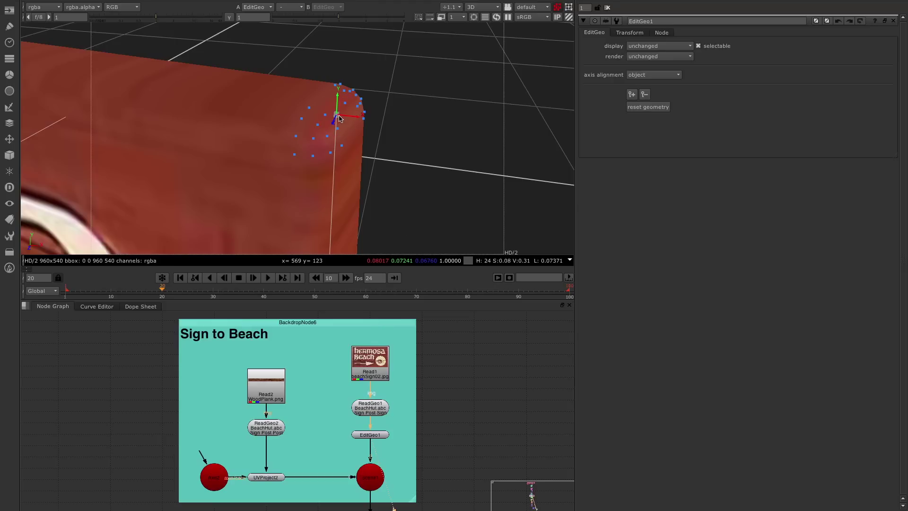
{"action": "left_click_drag", "start_coordinate": [337, 115], "coordinate": [295, 135], "text": "ctrl+alt"}
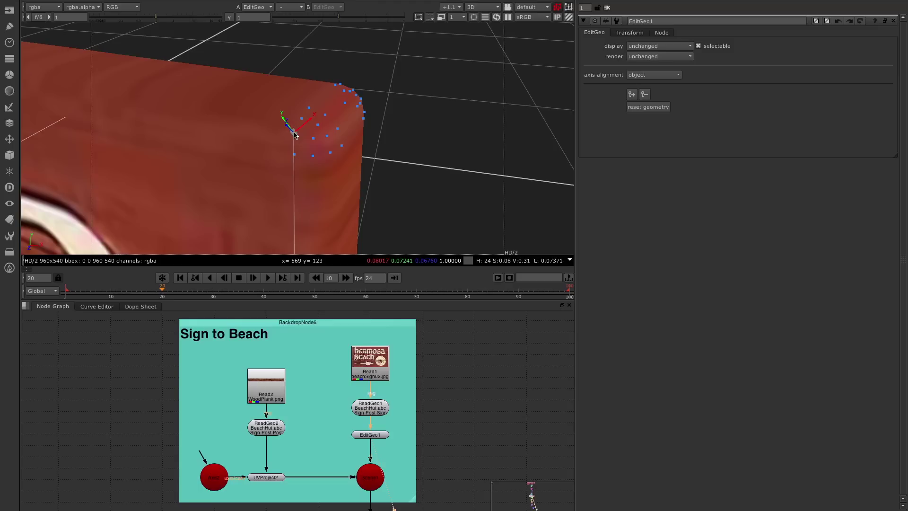
{"action": "left_click_drag", "start_coordinate": [294, 135], "coordinate": [377, 166], "text": "ctrl+alt"}
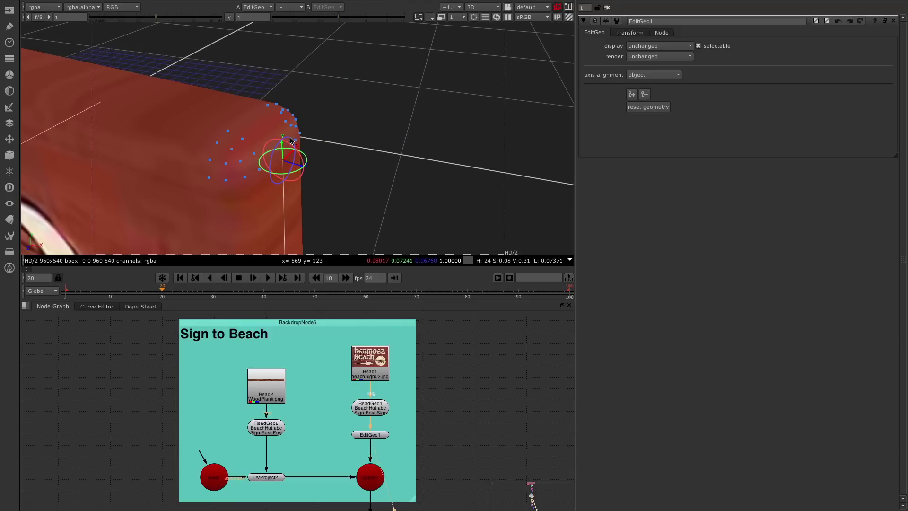
{"action": "mouse_move", "coordinate": [273, 143]}
{"action": "left_mouse_down"}
{"action": "mouse_move", "coordinate": [285, 158]}
{"action": "mouse_move", "coordinate": [289, 144]}
{"action": "left_mouse_up"}
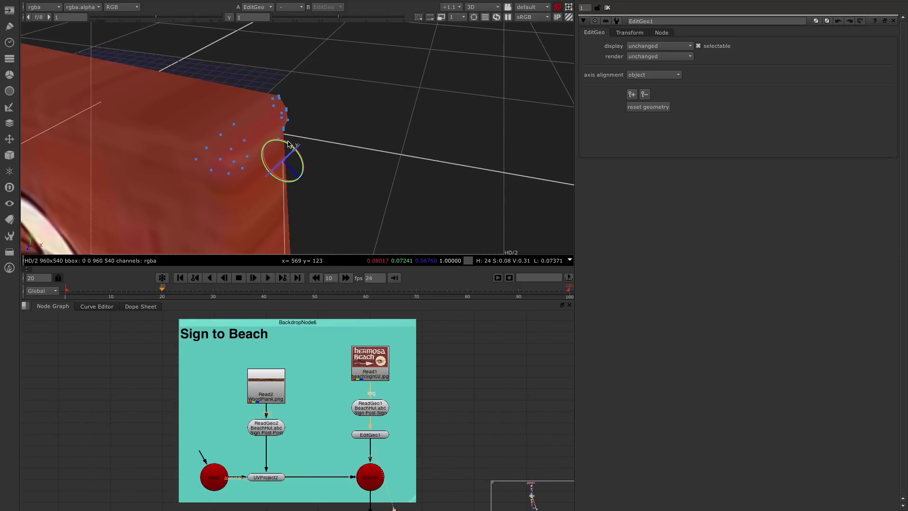
{"action": "key", "text": "ctrl+z"}
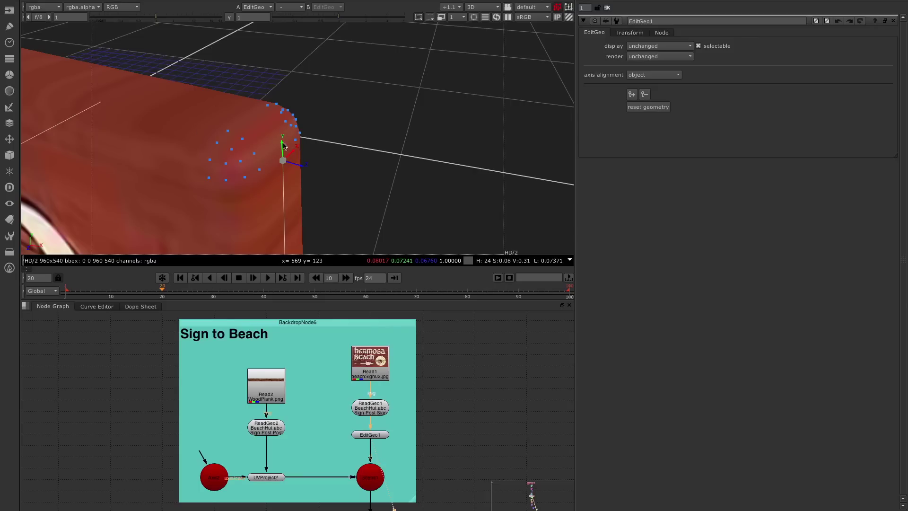
{"action": "left_click_drag", "start_coordinate": [282, 145], "coordinate": [307, 120], "text": "ctrl"}
Key both top corner vertices at frame 10, slide them right at frame 30, then scrub to preview.
{"action": "left_click", "coordinate": [128, 95]}
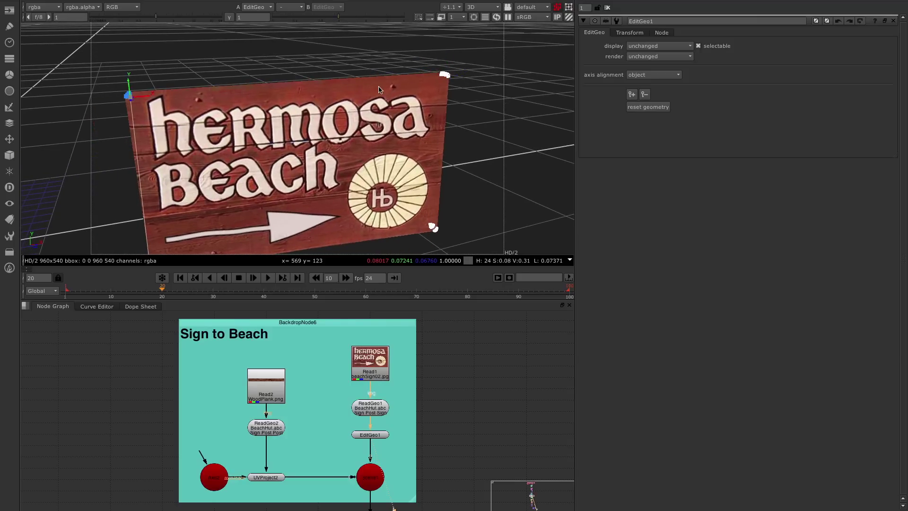
{"action": "left_click_drag", "start_coordinate": [422, 69], "coordinate": [467, 93], "text": "shift"}
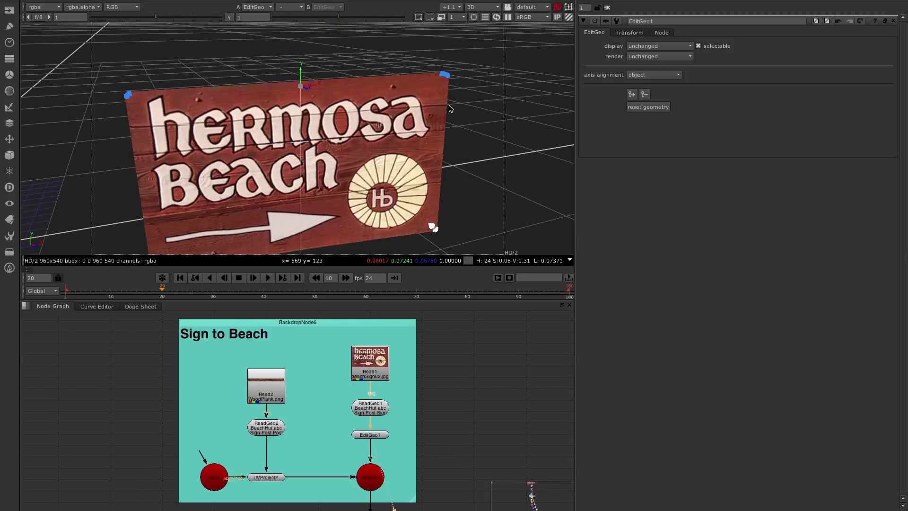
{"action": "left_click", "coordinate": [110, 291]}
{"action": "left_click", "coordinate": [632, 95]}
{"action": "mouse_move", "coordinate": [312, 84]}
{"action": "left_mouse_down"}
{"action": "mouse_move", "coordinate": [331, 78]}
{"action": "mouse_move", "coordinate": [313, 74]}
{"action": "left_mouse_up"}
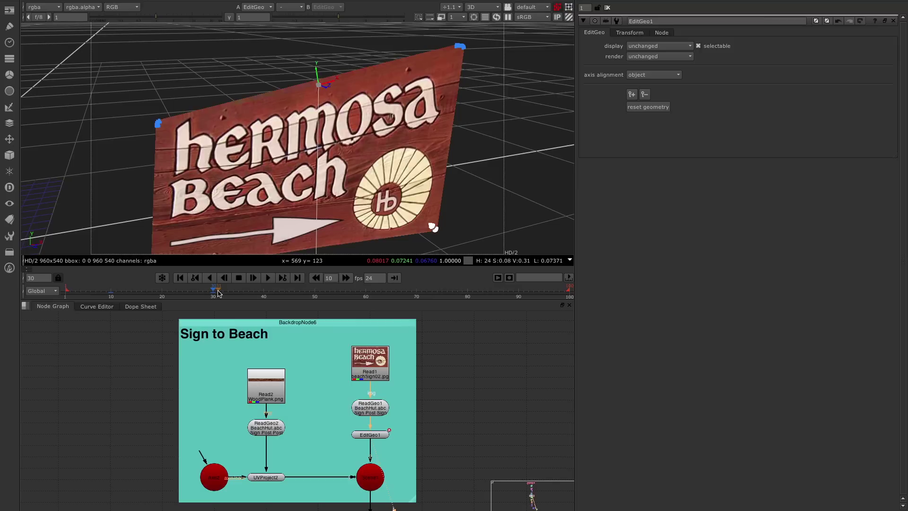
{"action": "left_click", "coordinate": [182, 292]}
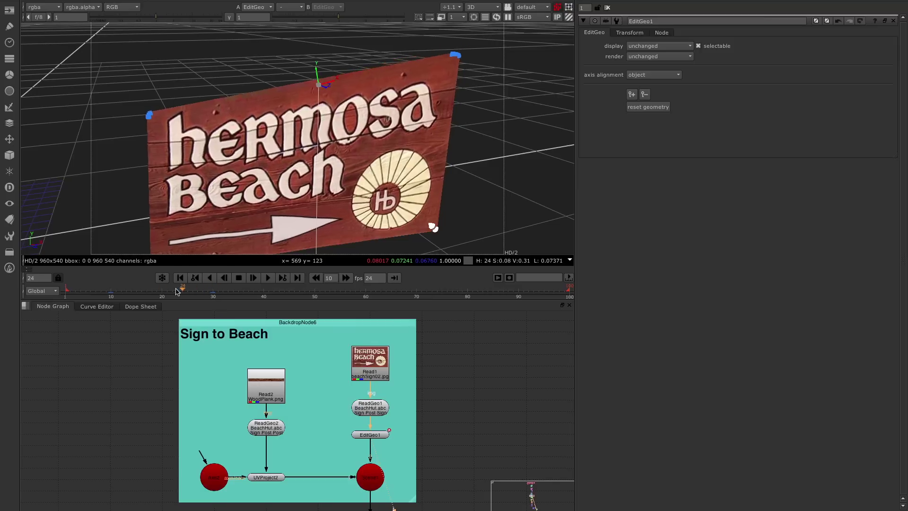
{"action": "left_click_drag", "start_coordinate": [175, 291], "coordinate": [111, 291]}
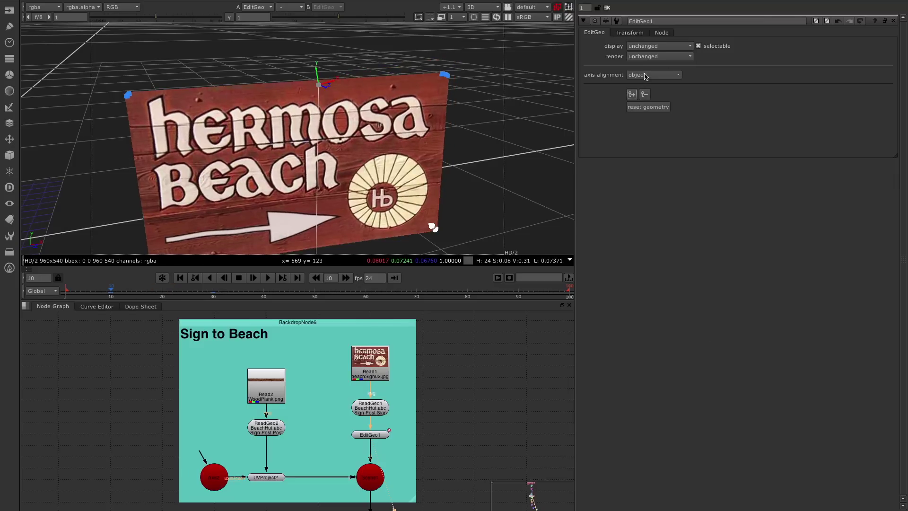
Select only the sign's top-right corner vertex and orbit to a steeper view.
{"action": "left_click_drag", "start_coordinate": [424, 60], "coordinate": [462, 91]}
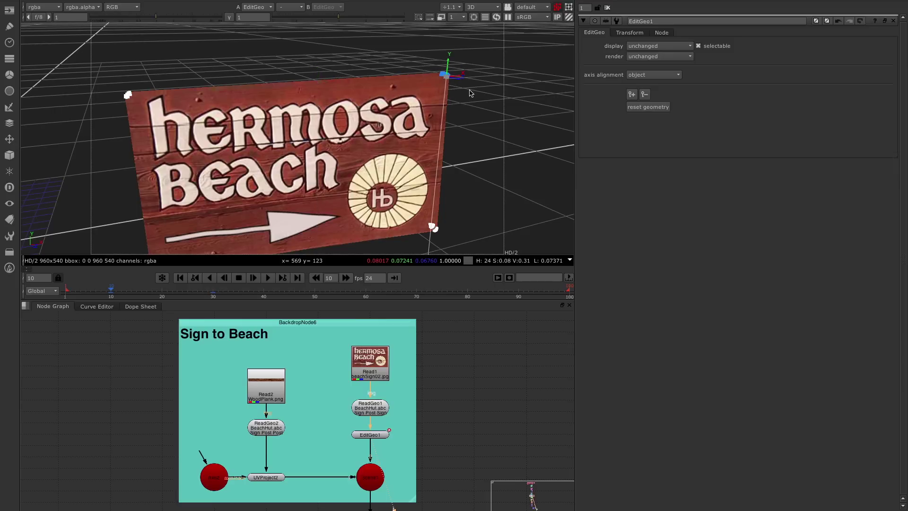
{"action": "scroll", "coordinate": [470, 93], "scroll_direction": "up", "scroll_amount": 6}
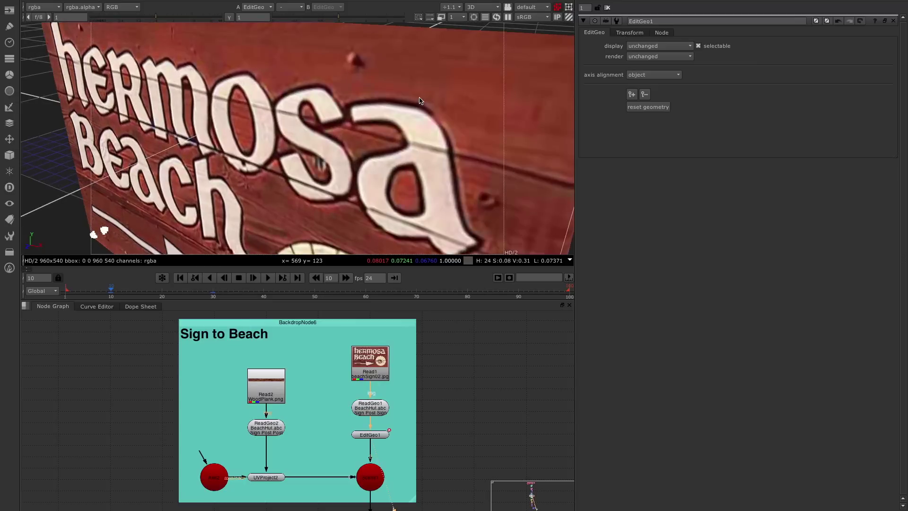
{"action": "left_click_drag", "start_coordinate": [426, 109], "coordinate": [303, 118], "text": "ctrl"}
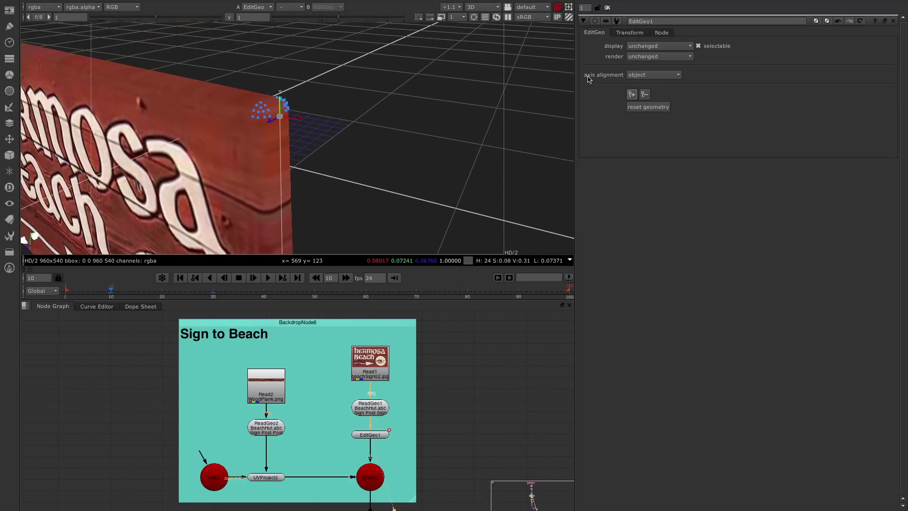
Try average normal axis alignment, set it back to object, and show the Transform settings.
{"action": "left_click", "coordinate": [644, 77]}
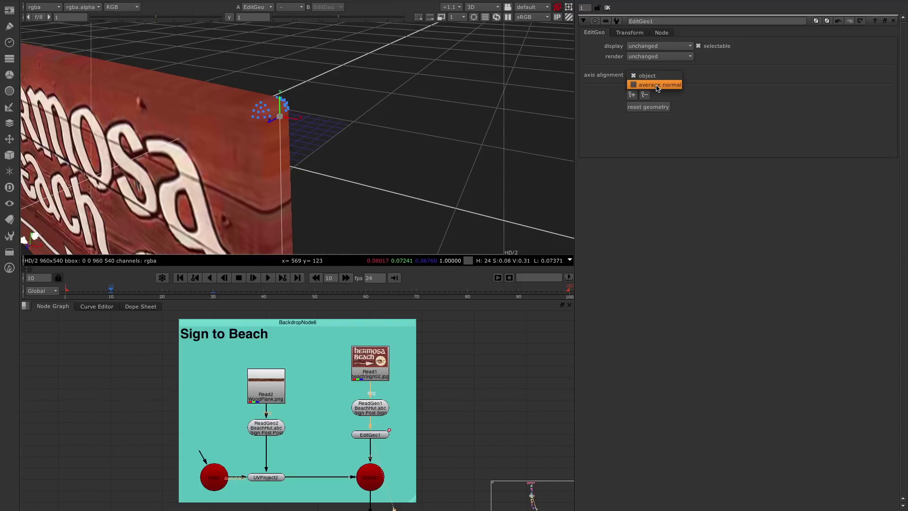
{"action": "left_click", "coordinate": [657, 86]}
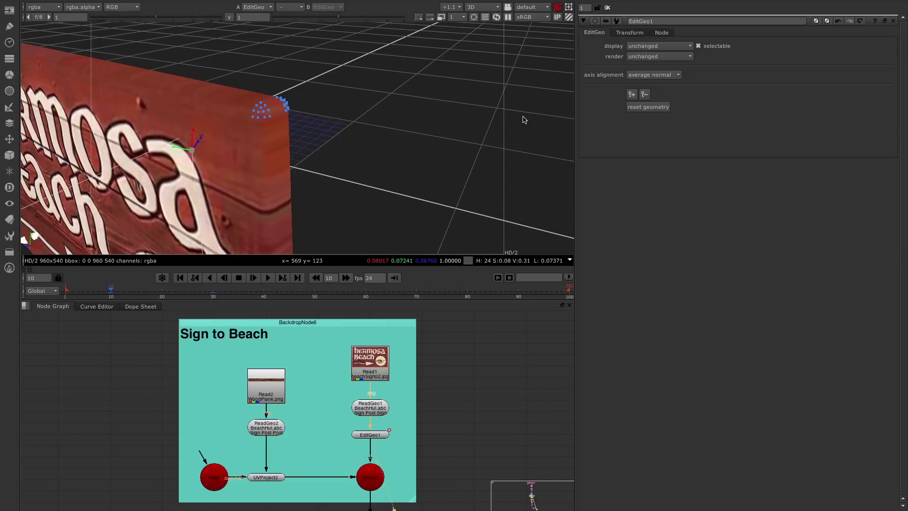
{"action": "left_click", "coordinate": [640, 77]}
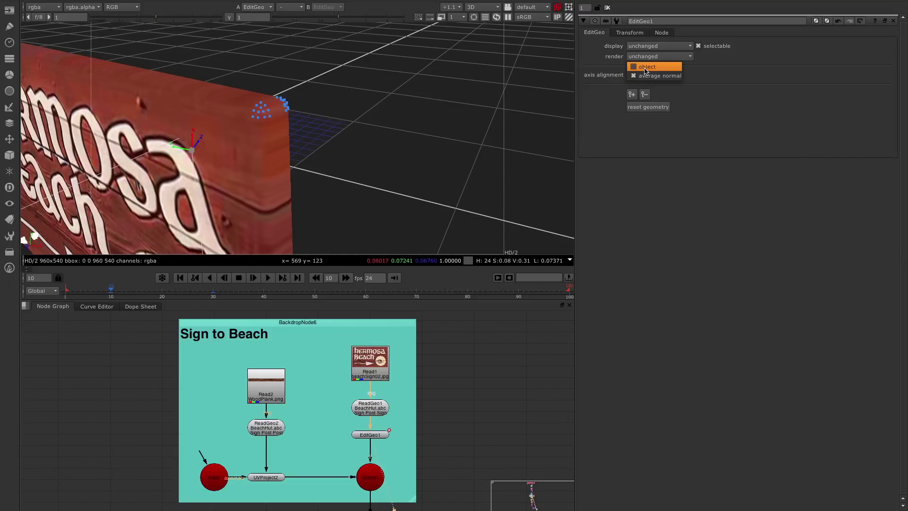
{"action": "left_click", "coordinate": [646, 67]}
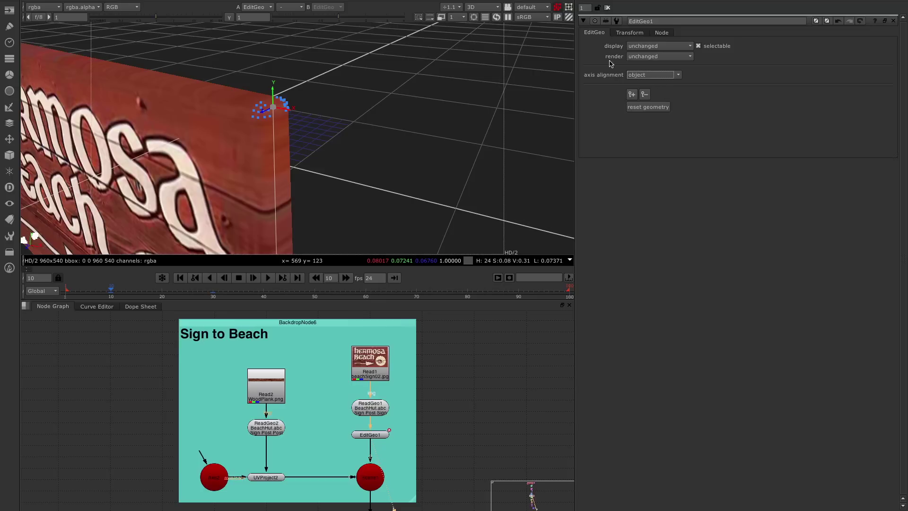
{"action": "left_click", "coordinate": [631, 33]}
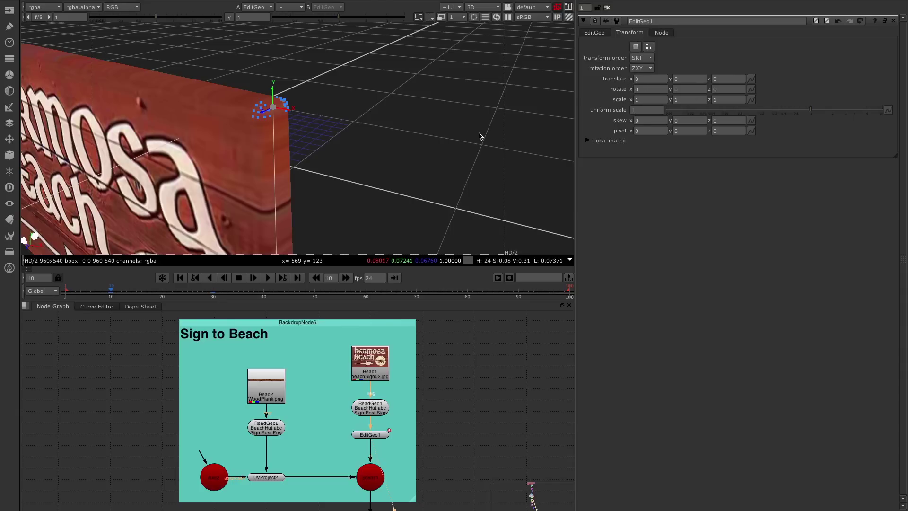
Scrub the sign's translate y up and down, leaving it back at 0.
{"action": "left_click_drag", "start_coordinate": [223, 184], "coordinate": [318, 164], "text": "ctrl"}
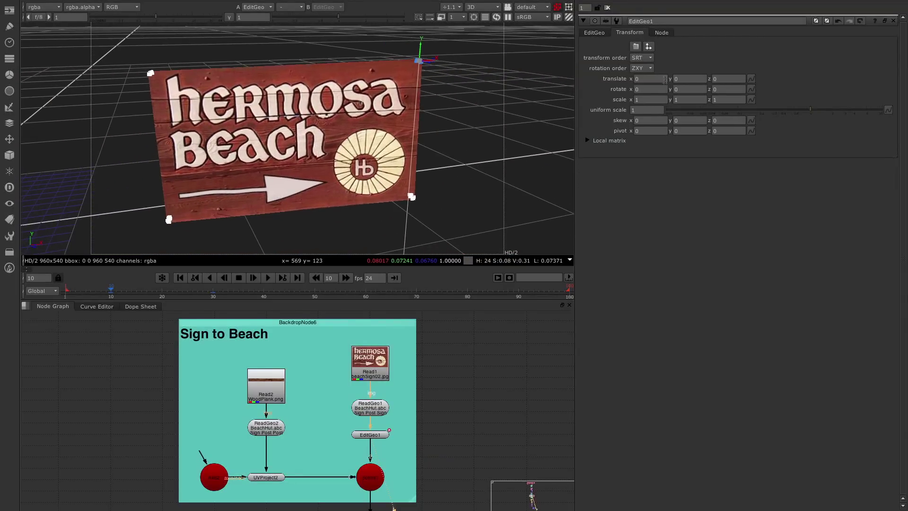
{"action": "left_click", "coordinate": [676, 79]}
{"action": "scroll", "coordinate": [675, 79], "scroll_direction": "up", "scroll_amount": 3}
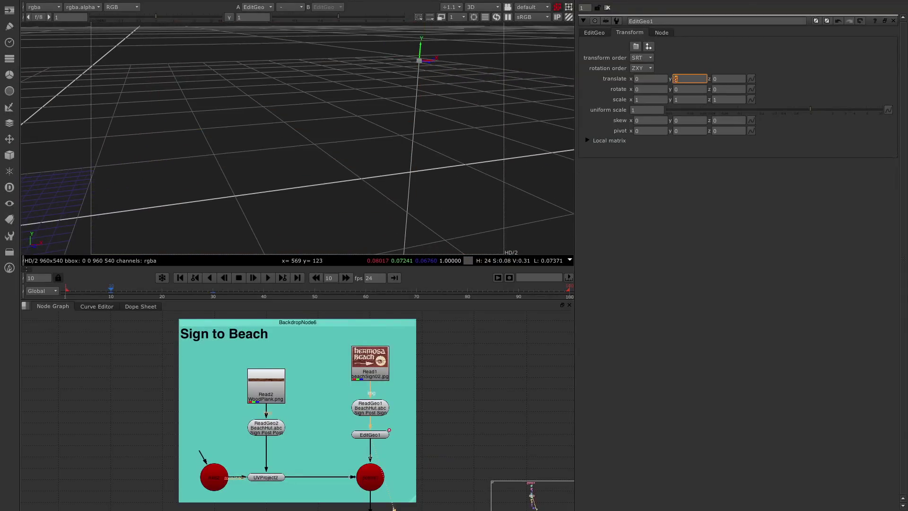
{"action": "scroll", "coordinate": [675, 79], "scroll_direction": "down", "scroll_amount": 4}
{"action": "scroll", "coordinate": [675, 79], "scroll_direction": "up", "scroll_amount": 3}
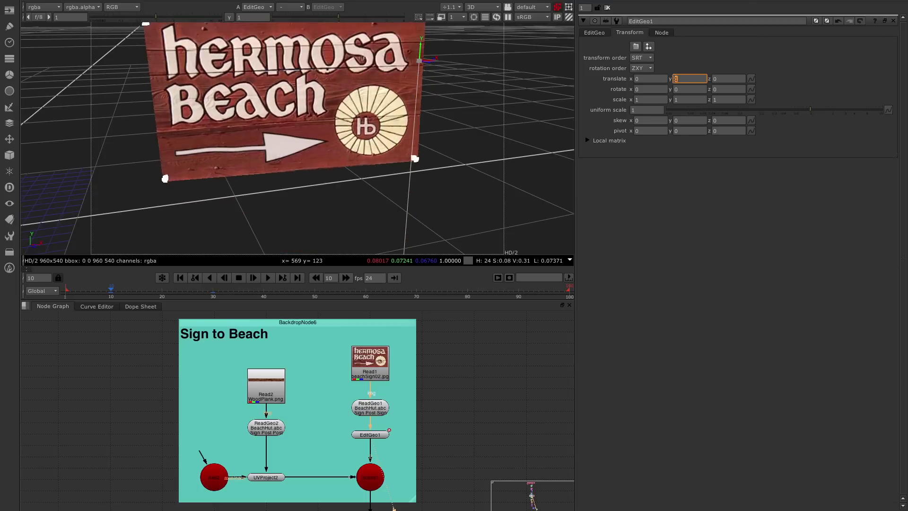
{"action": "scroll", "coordinate": [675, 79], "scroll_direction": "down", "scroll_amount": 1}
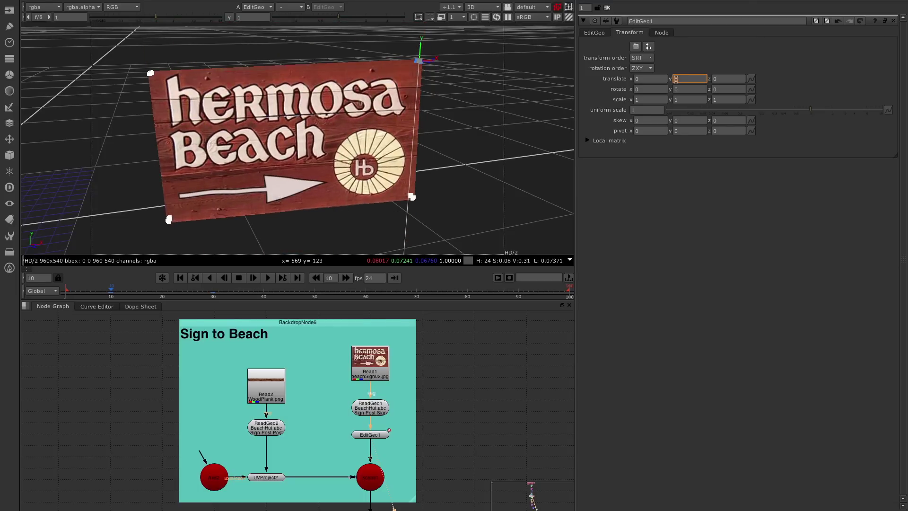
Scrub the sign's rotate y back and forth, returning it to 0.
{"action": "left_click", "coordinate": [675, 89]}
{"action": "scroll", "coordinate": [675, 89], "scroll_direction": "up", "scroll_amount": 5}
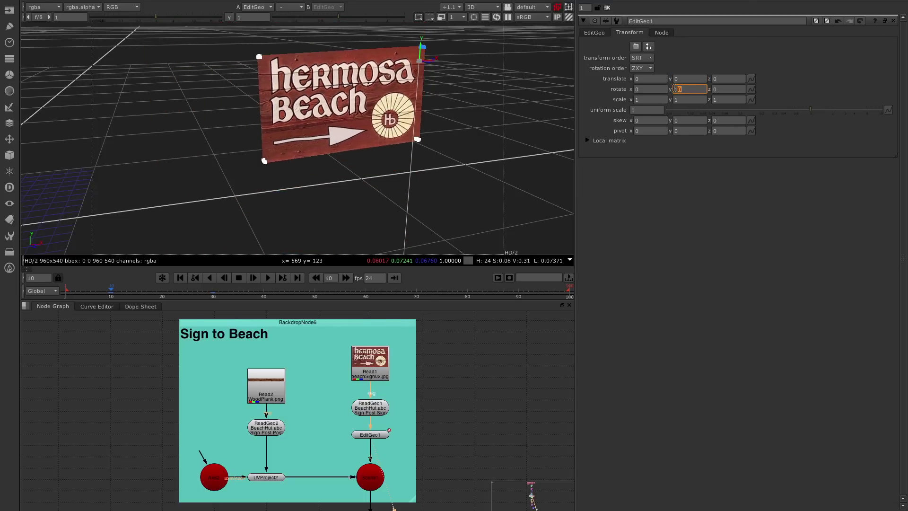
{"action": "scroll", "coordinate": [675, 89], "scroll_direction": "down", "scroll_amount": 3}
{"action": "scroll", "coordinate": [674, 89], "scroll_direction": "down", "scroll_amount": 5}
{"action": "scroll", "coordinate": [674, 89], "scroll_direction": "up", "scroll_amount": 3}
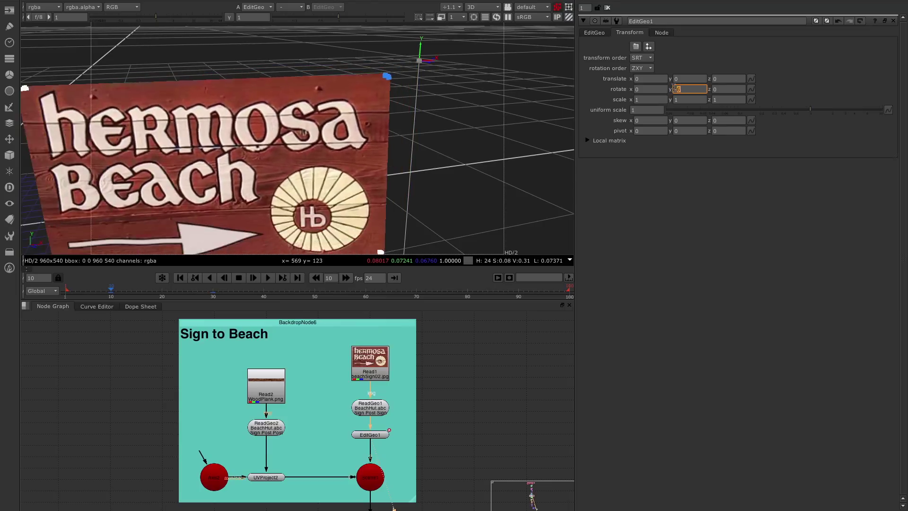
{"action": "scroll", "coordinate": [674, 89], "scroll_direction": "up", "scroll_amount": 3}
{"action": "scroll", "coordinate": [674, 89], "scroll_direction": "down", "scroll_amount": 3}
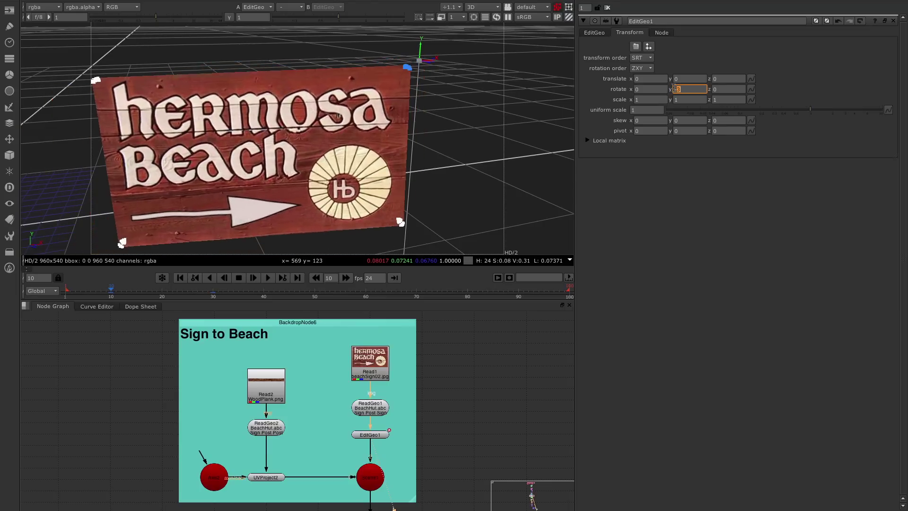
{"action": "scroll", "coordinate": [280, 164], "scroll_direction": "down", "scroll_amount": 2}
{"action": "scroll", "coordinate": [281, 164], "scroll_direction": "down", "scroll_amount": 2}
{"action": "scroll", "coordinate": [280, 164], "scroll_direction": "down", "scroll_amount": 5}
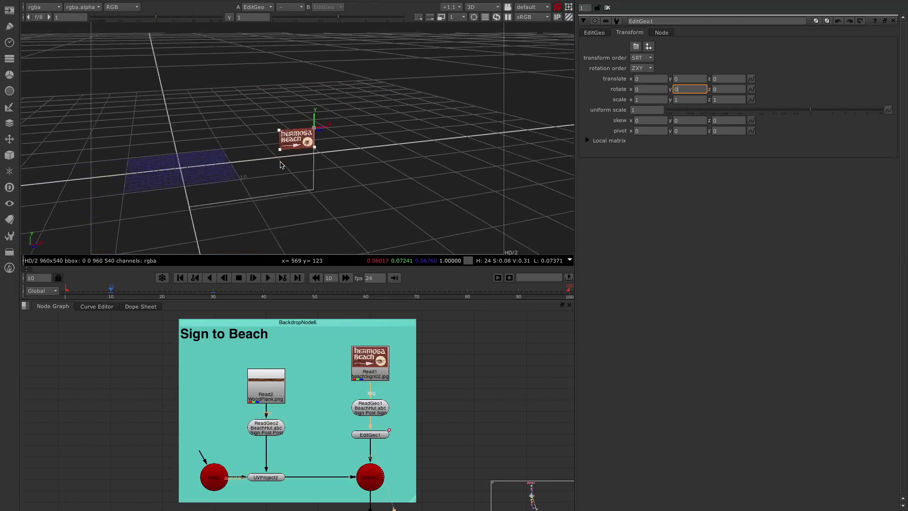
{"action": "scroll", "coordinate": [282, 178], "scroll_direction": "up", "scroll_amount": 4}
{"action": "scroll", "coordinate": [283, 178], "scroll_direction": "up", "scroll_amount": 5}
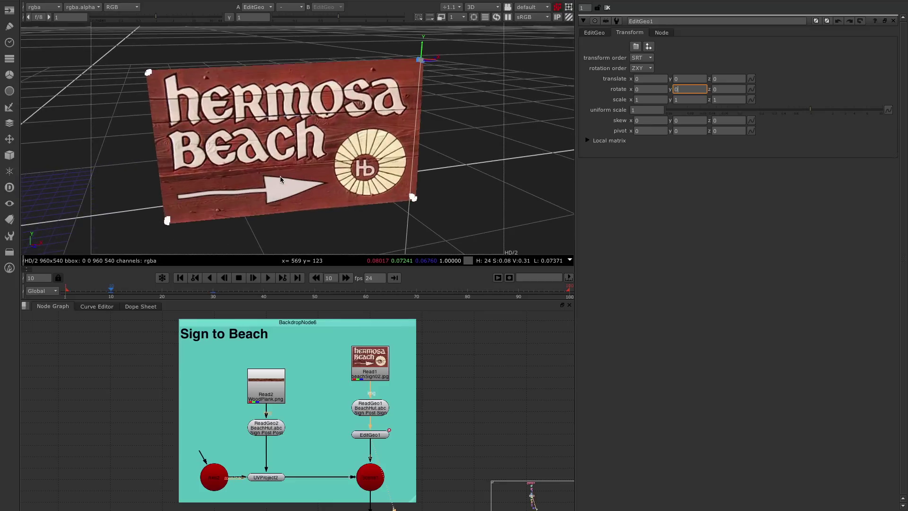
Test uniform scale between 0.82 and 1.04, reset it to 1, then deselect the point.
{"action": "mouse_move", "coordinate": [811, 115]}
{"action": "left_mouse_down"}
{"action": "mouse_move", "coordinate": [794, 112]}
{"action": "mouse_move", "coordinate": [814, 111]}
{"action": "left_mouse_up"}
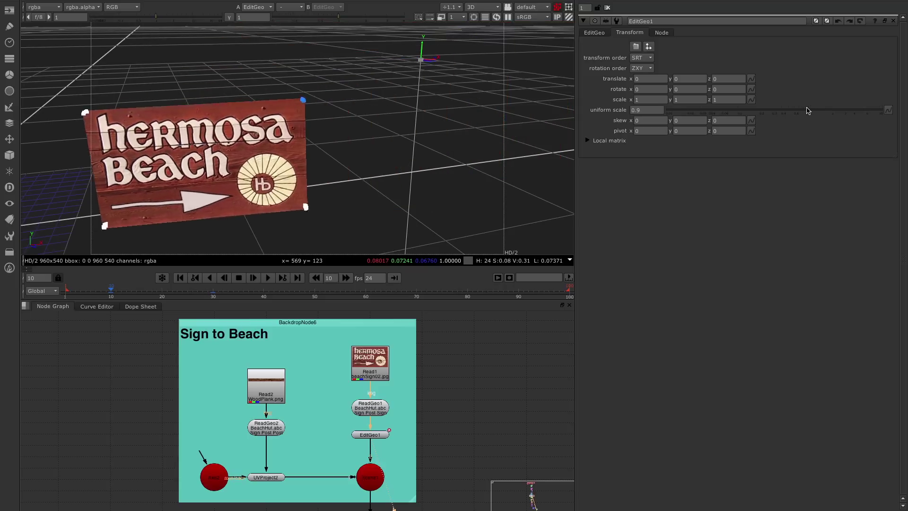
{"action": "left_click_drag", "start_coordinate": [808, 110], "coordinate": [812, 110]}
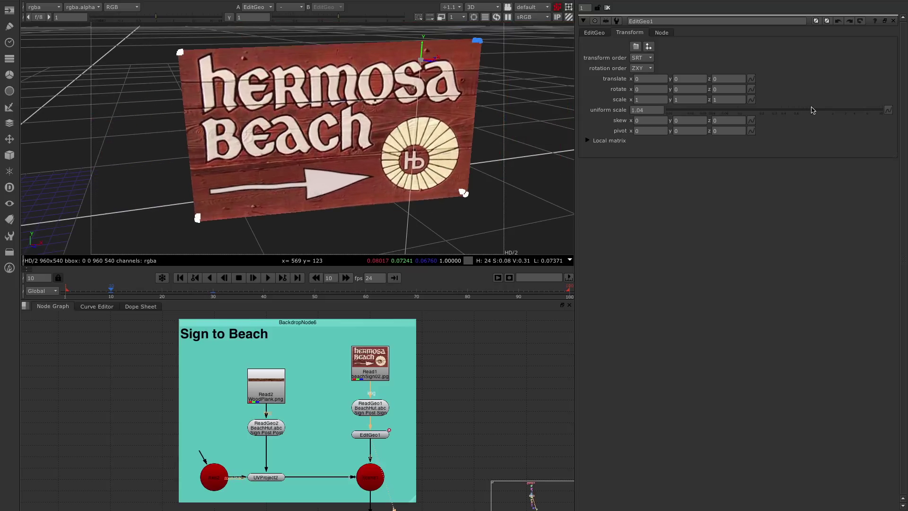
{"action": "double_click", "coordinate": [652, 110]}
{"action": "key", "text": "BackSpace"}
{"action": "type", "text": "1"}
{"action": "key", "text": "Return"}
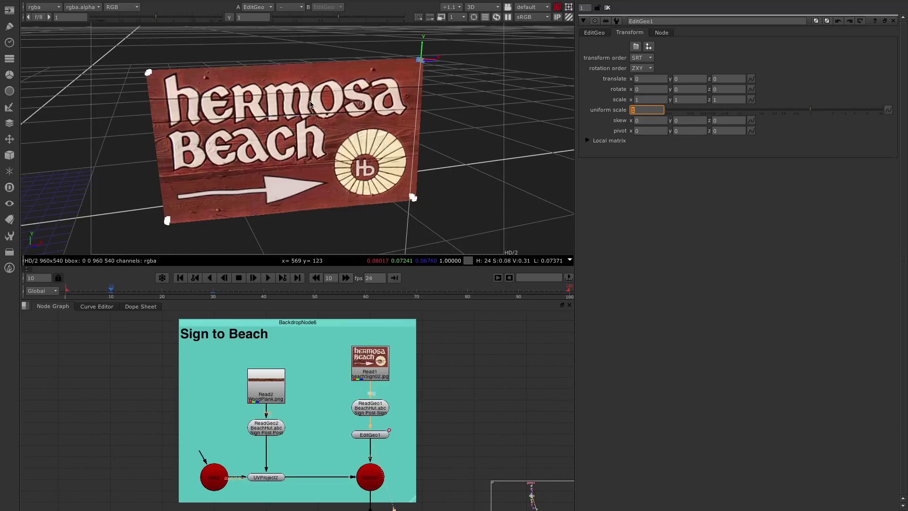
{"action": "left_click", "coordinate": [439, 135]}
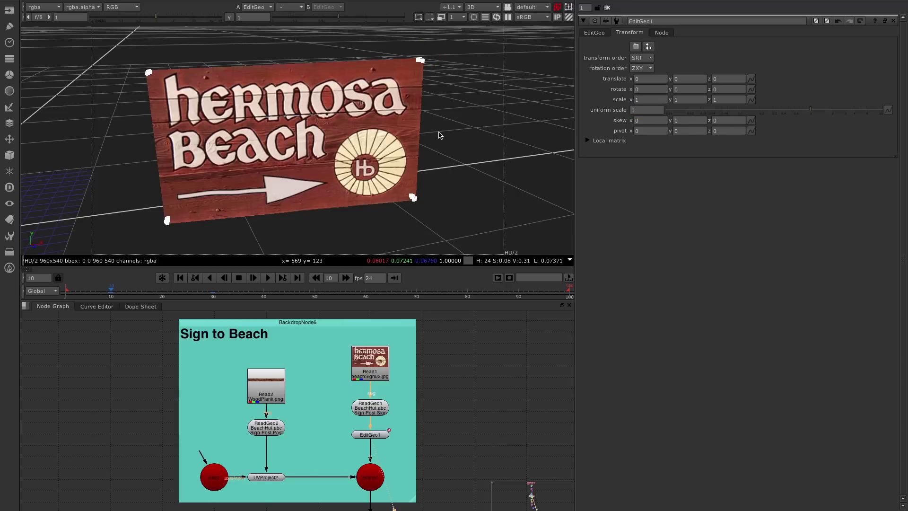
{"action": "left_click_drag", "start_coordinate": [316, 136], "coordinate": [350, 115], "text": "ctrl"}
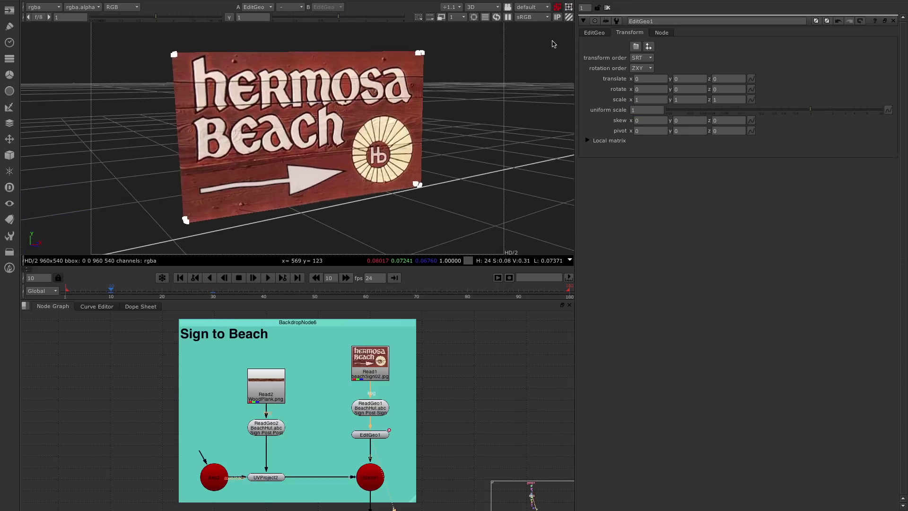
Reset the sign's geometry on the EditGeo tab, scrub the timeline, and return to frame 1.
{"action": "left_click", "coordinate": [597, 33]}
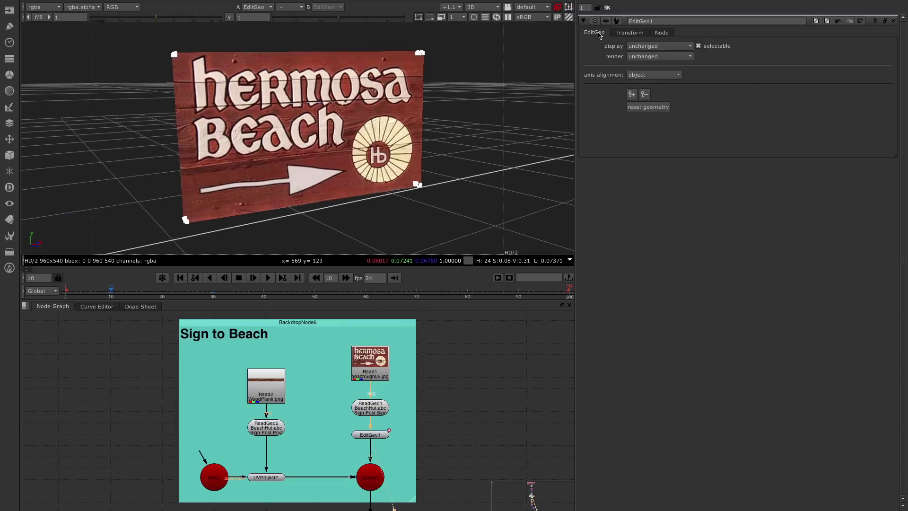
{"action": "left_click", "coordinate": [644, 108]}
{"action": "left_click_drag", "start_coordinate": [113, 292], "coordinate": [152, 291]}
{"action": "left_click", "coordinate": [180, 277]}
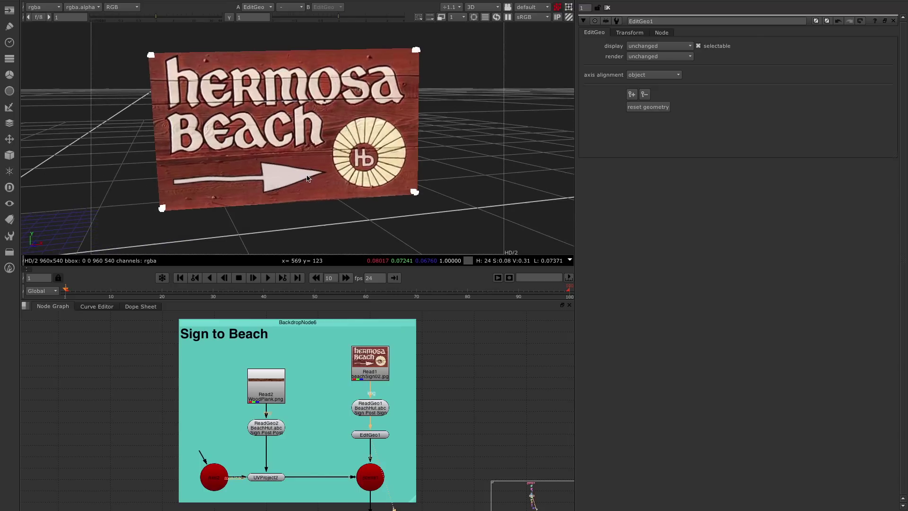